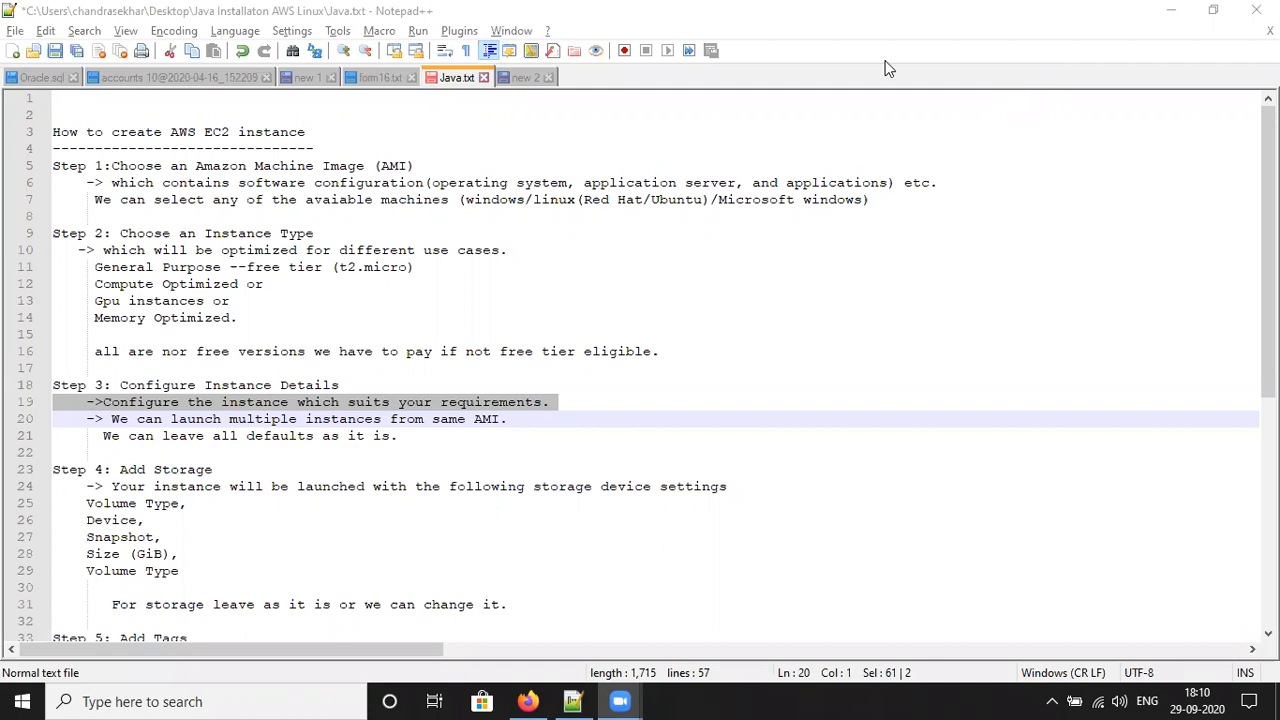
Step: Open Google in the private Firefox window and search for 'aws console'
click(527, 701)
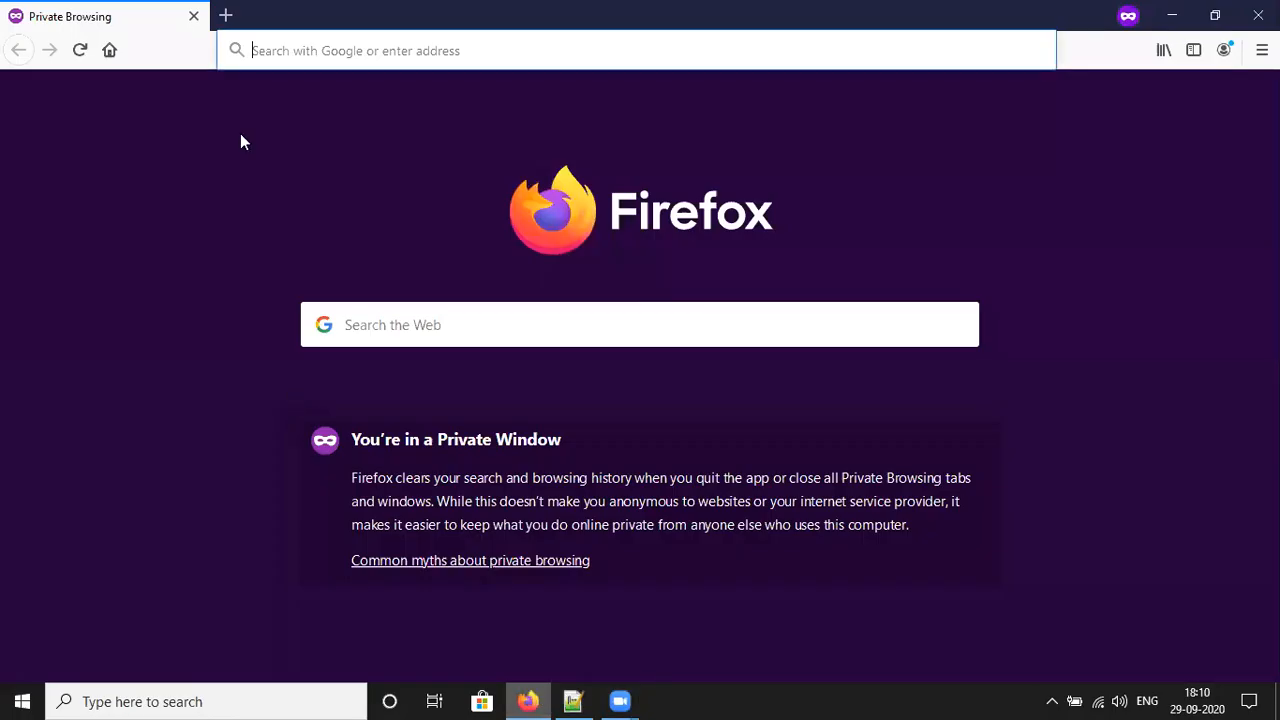
text(google.com/)
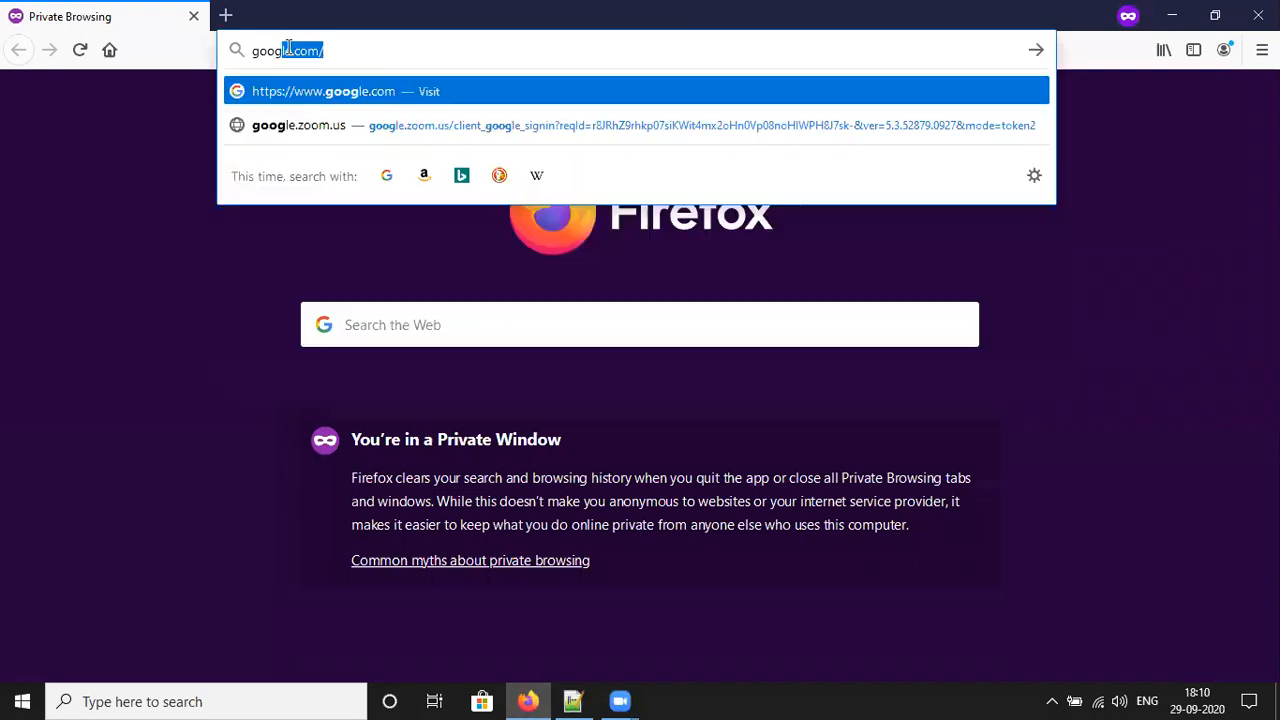
key(Return)
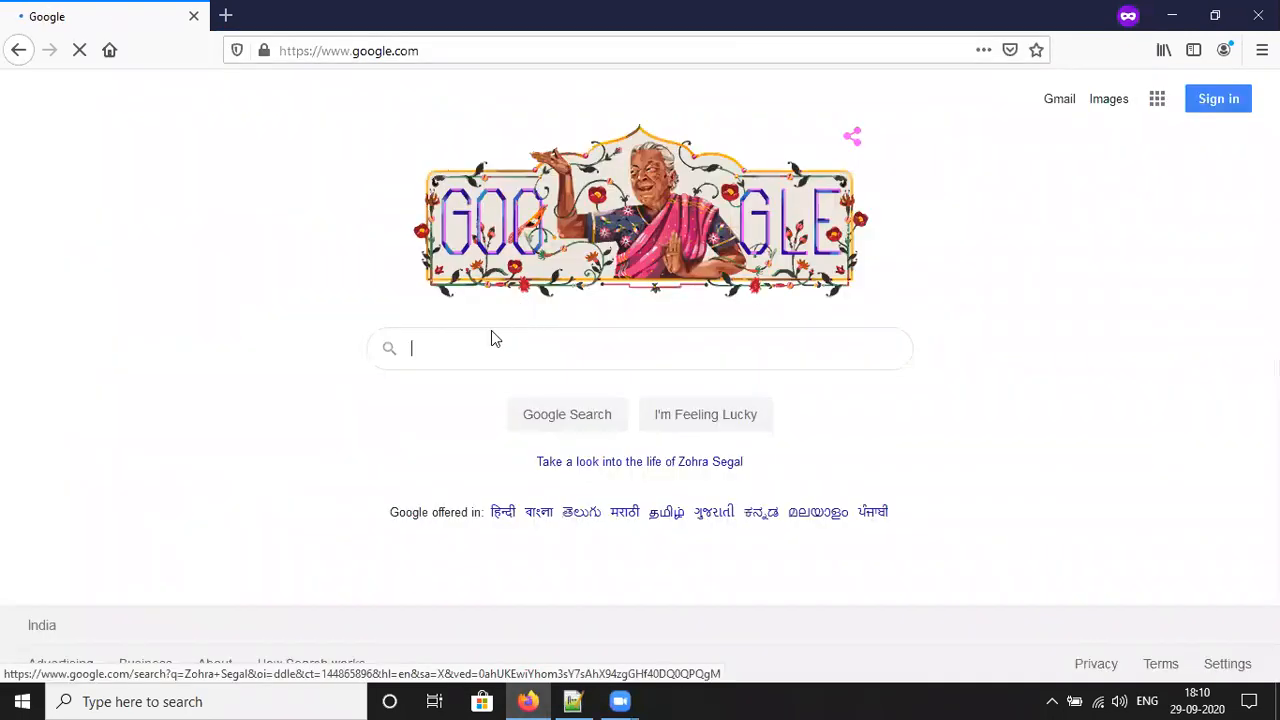
text(aws con)
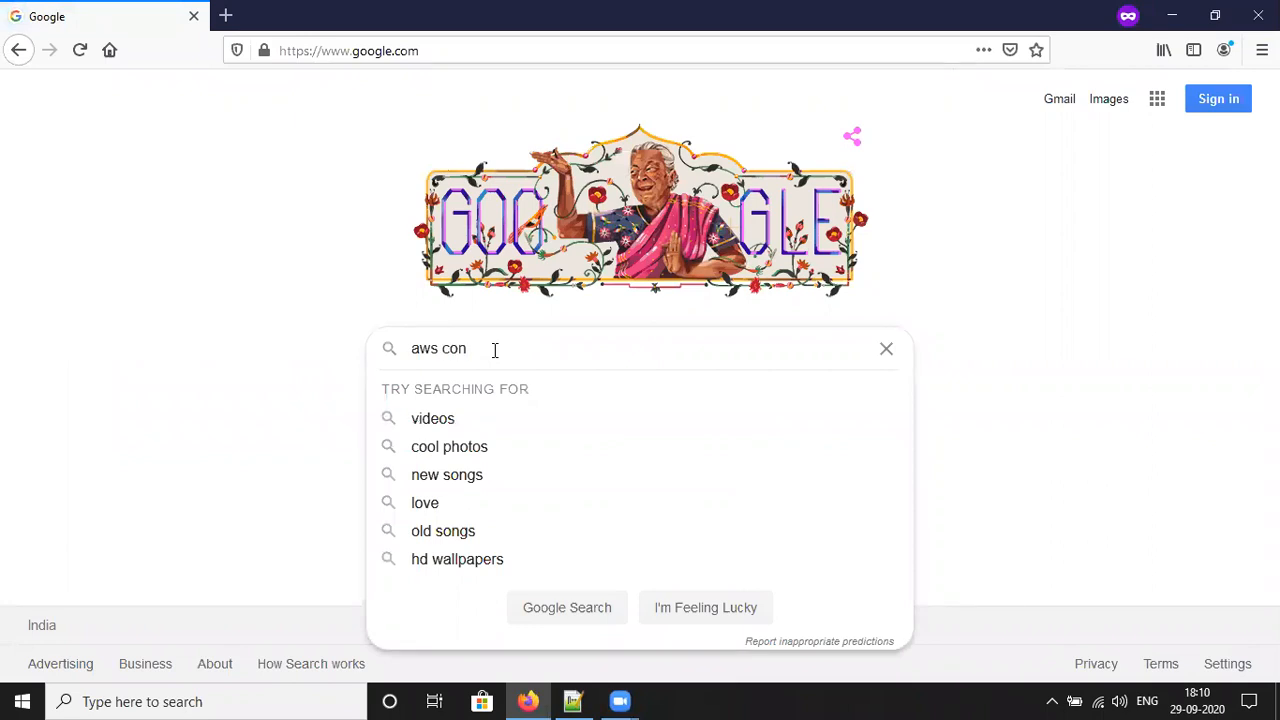
text(sole)
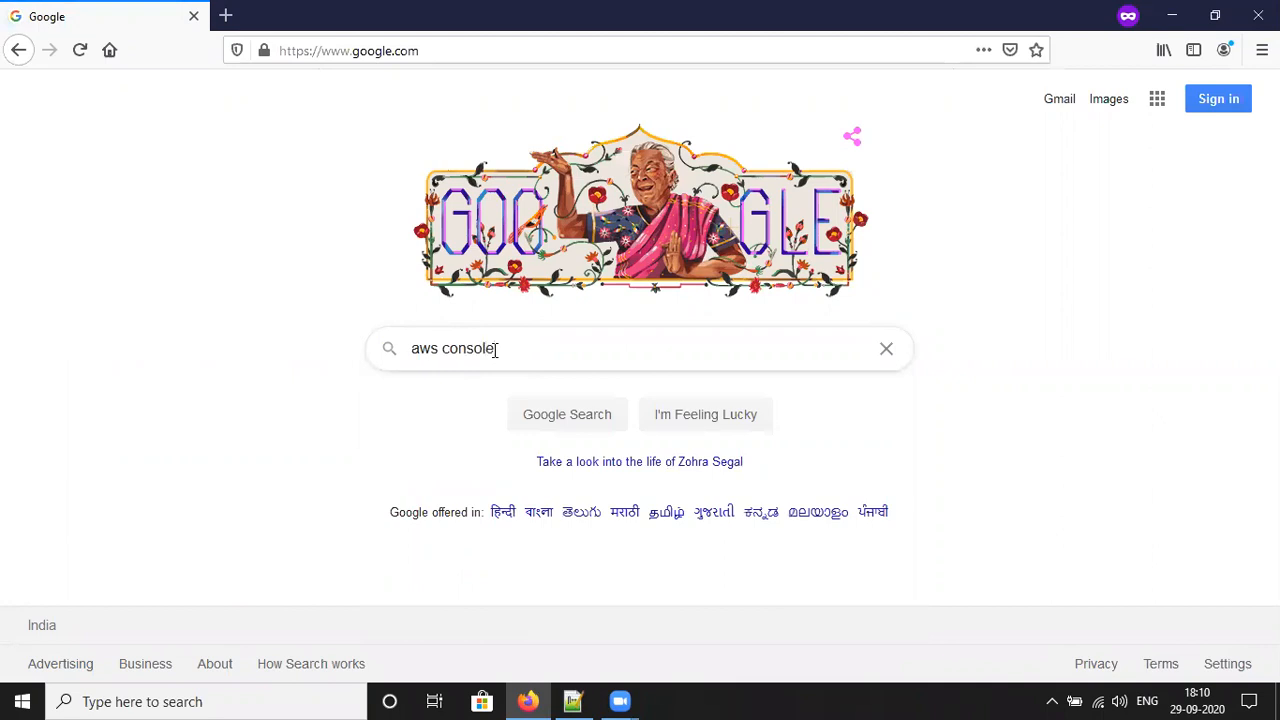
key(Return)
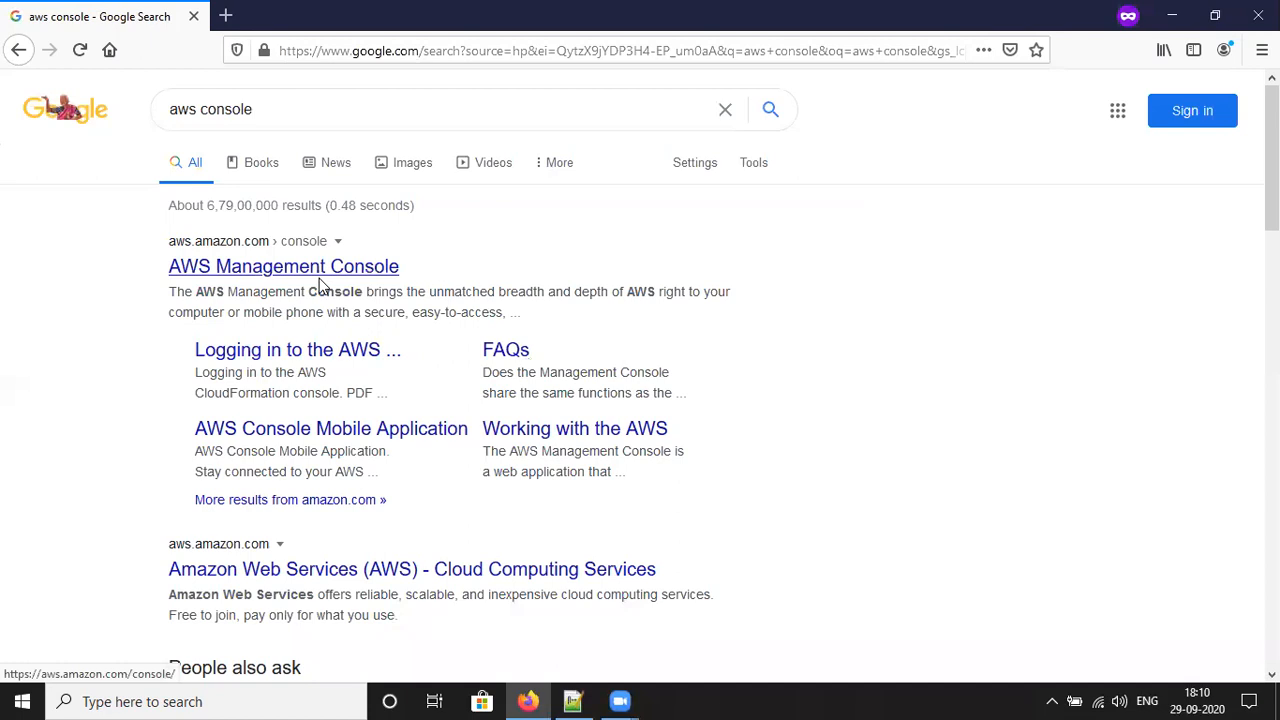
Step: Open the AWS Management Console result and choose to sign in to an existing account
click(288, 272)
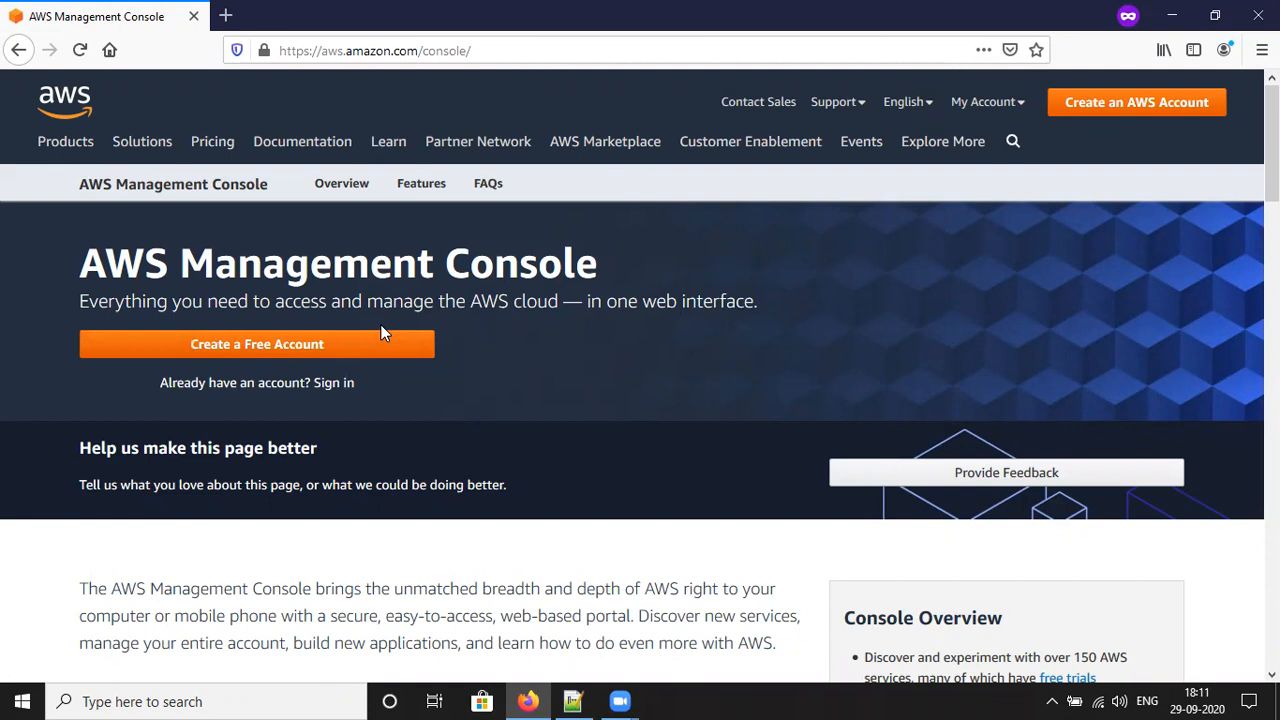
click(322, 391)
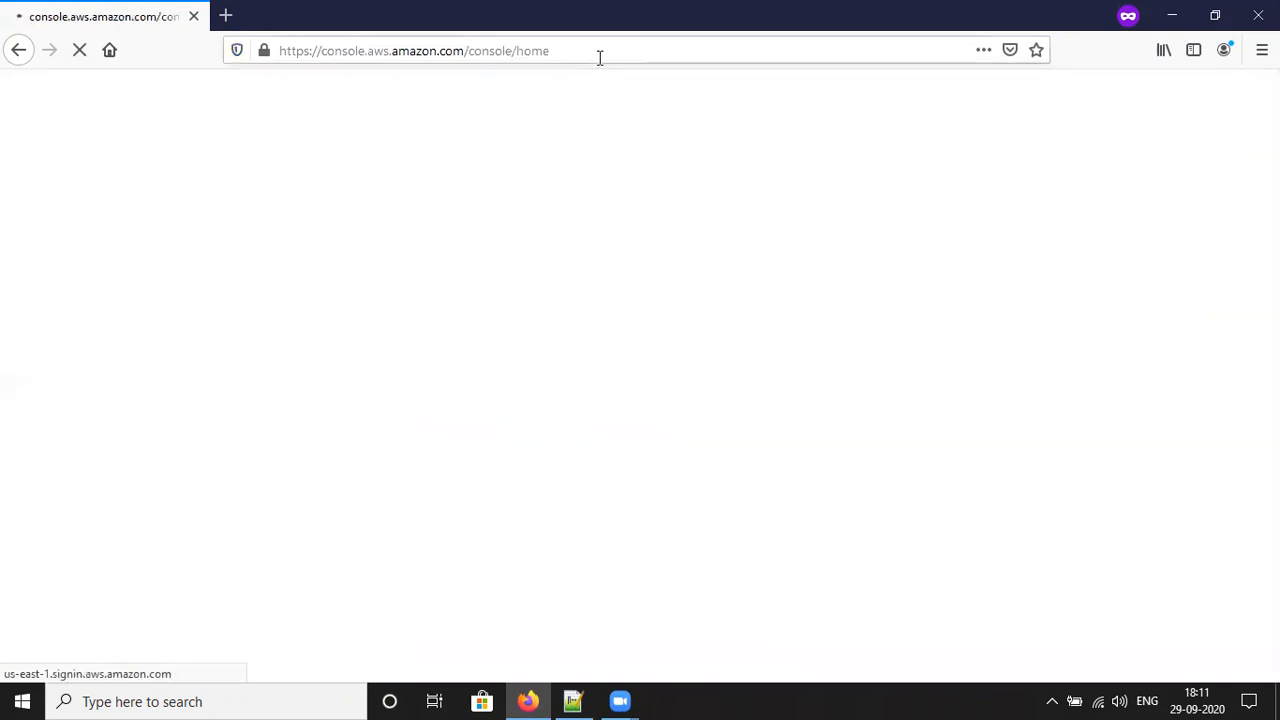
Step: Sign in as the root user with the account e-mail and password
click(600, 55)
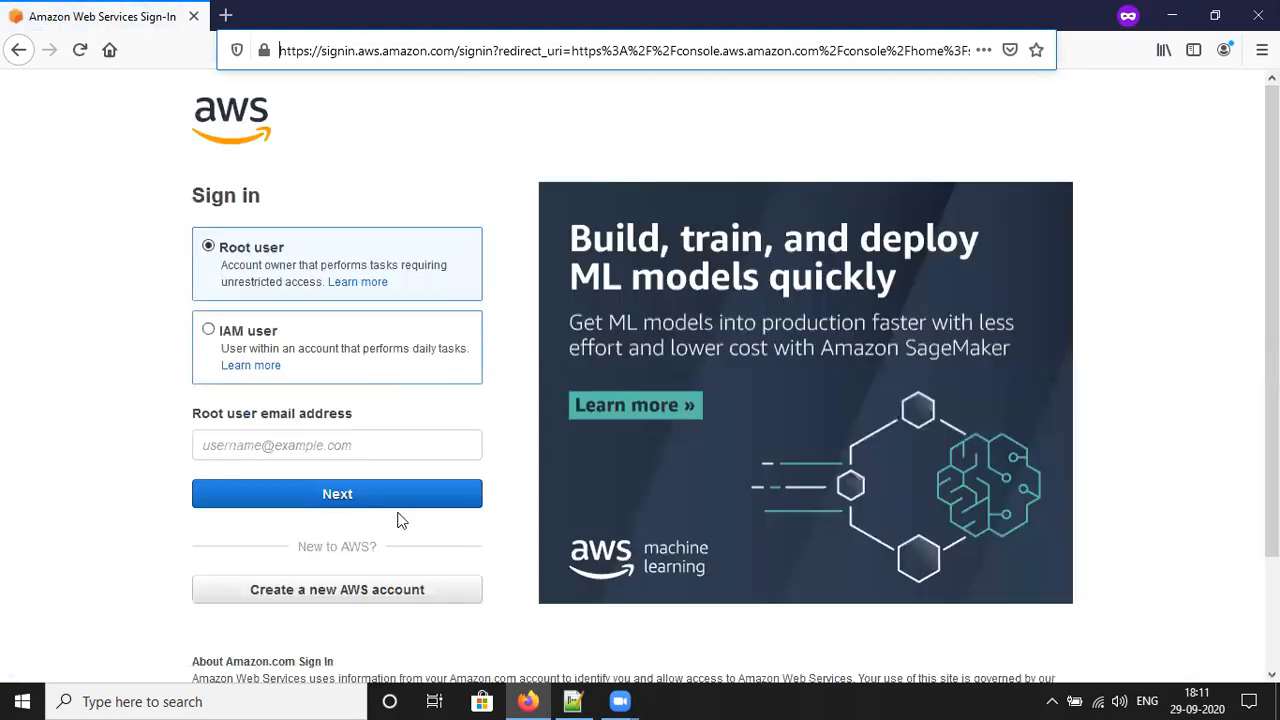
click(294, 457)
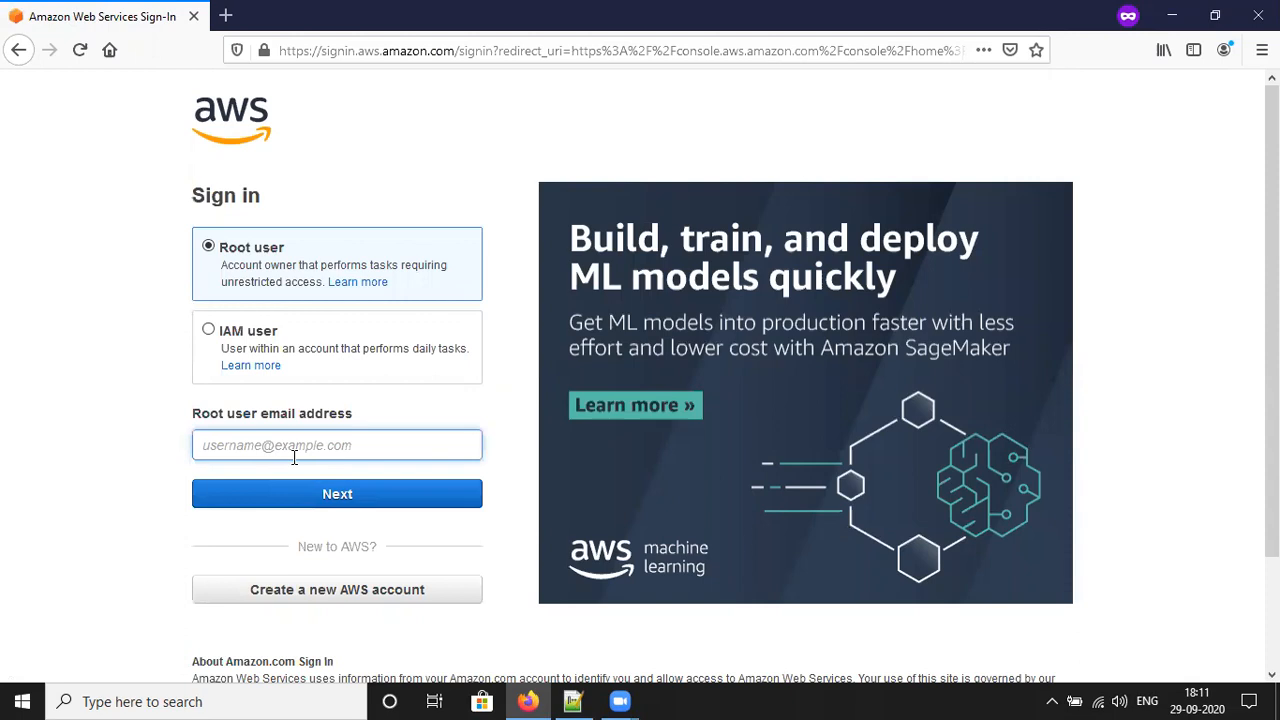
click(352, 500)
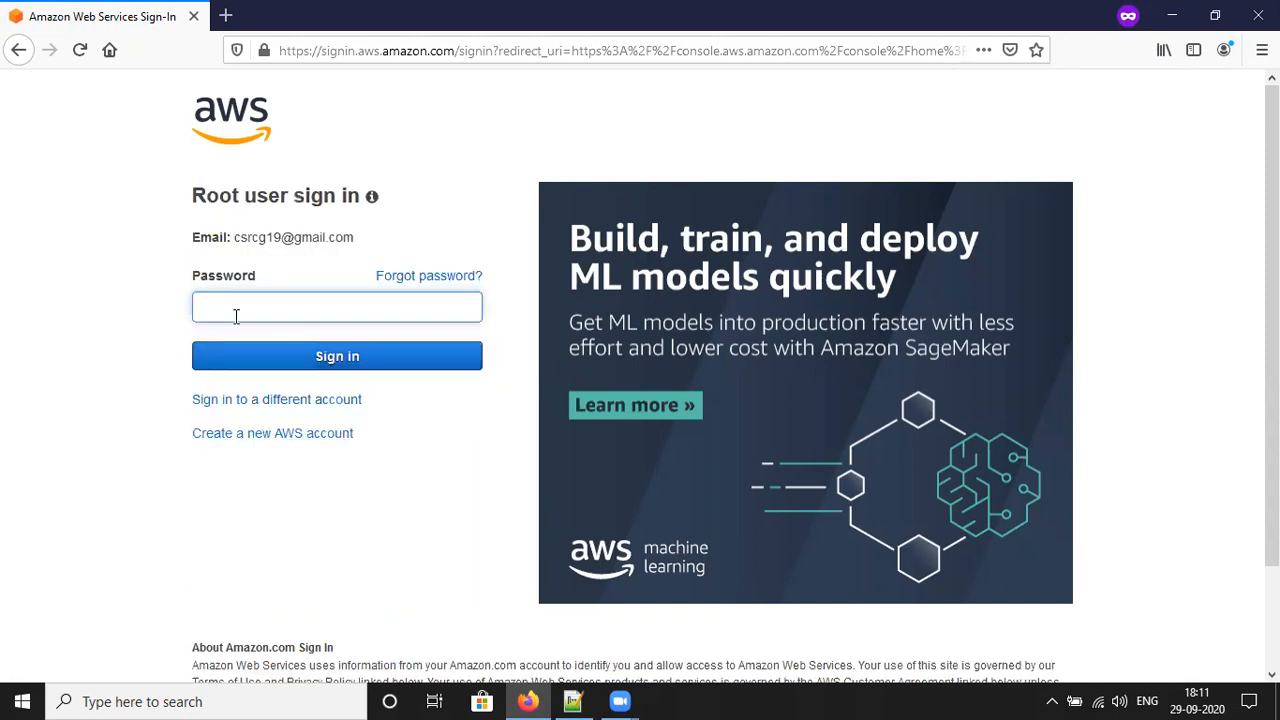
text(•••)
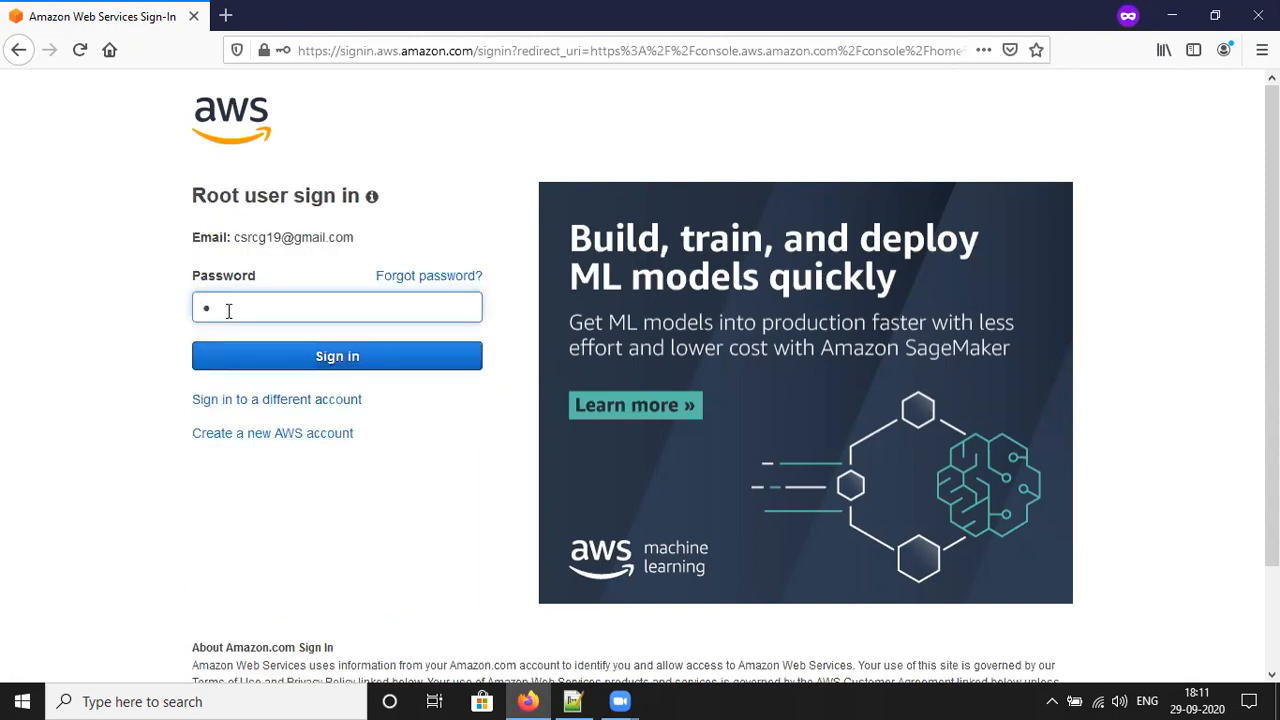
text(••••••••••••)
click(275, 352)
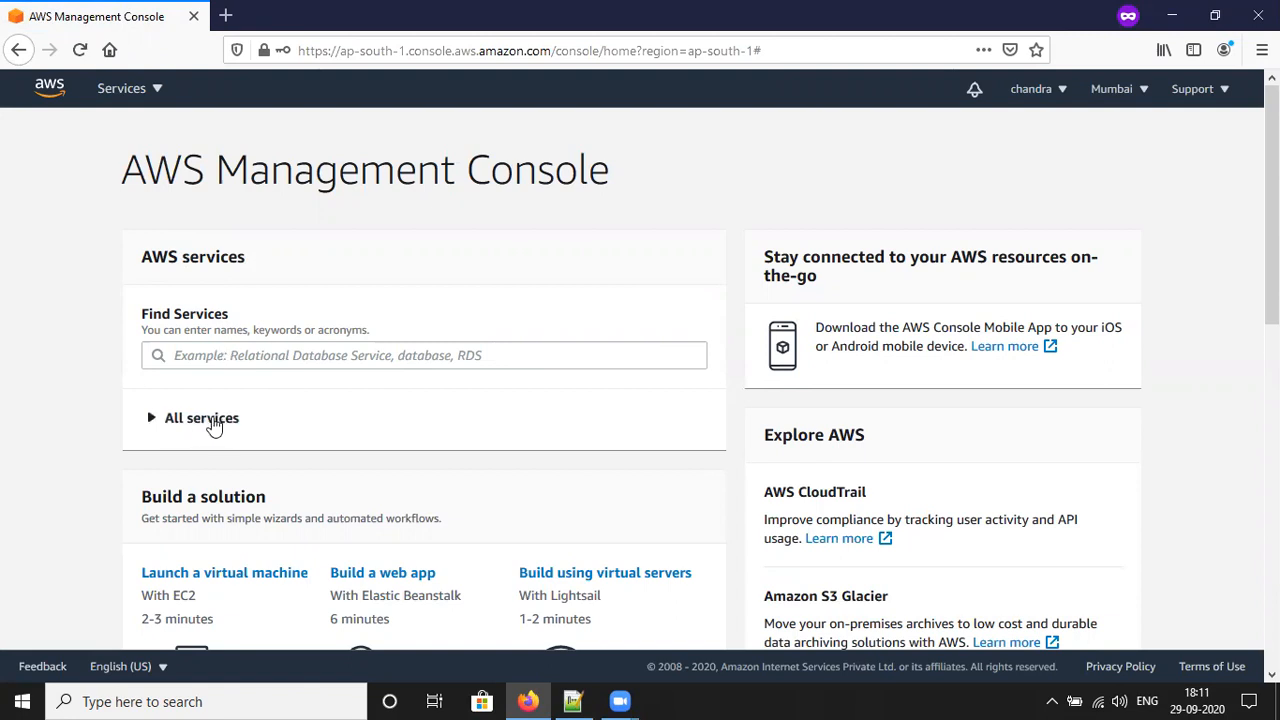
Step: Open EC2 under Compute from the Services menu
click(143, 95)
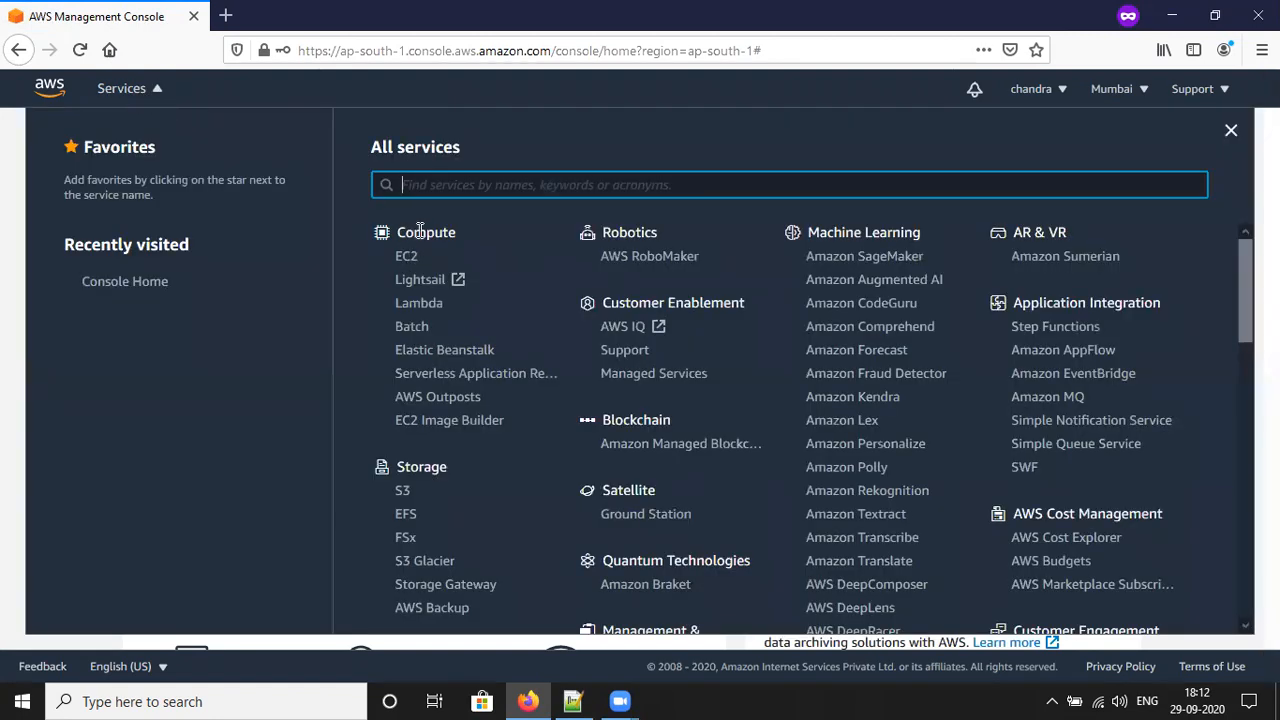
click(406, 258)
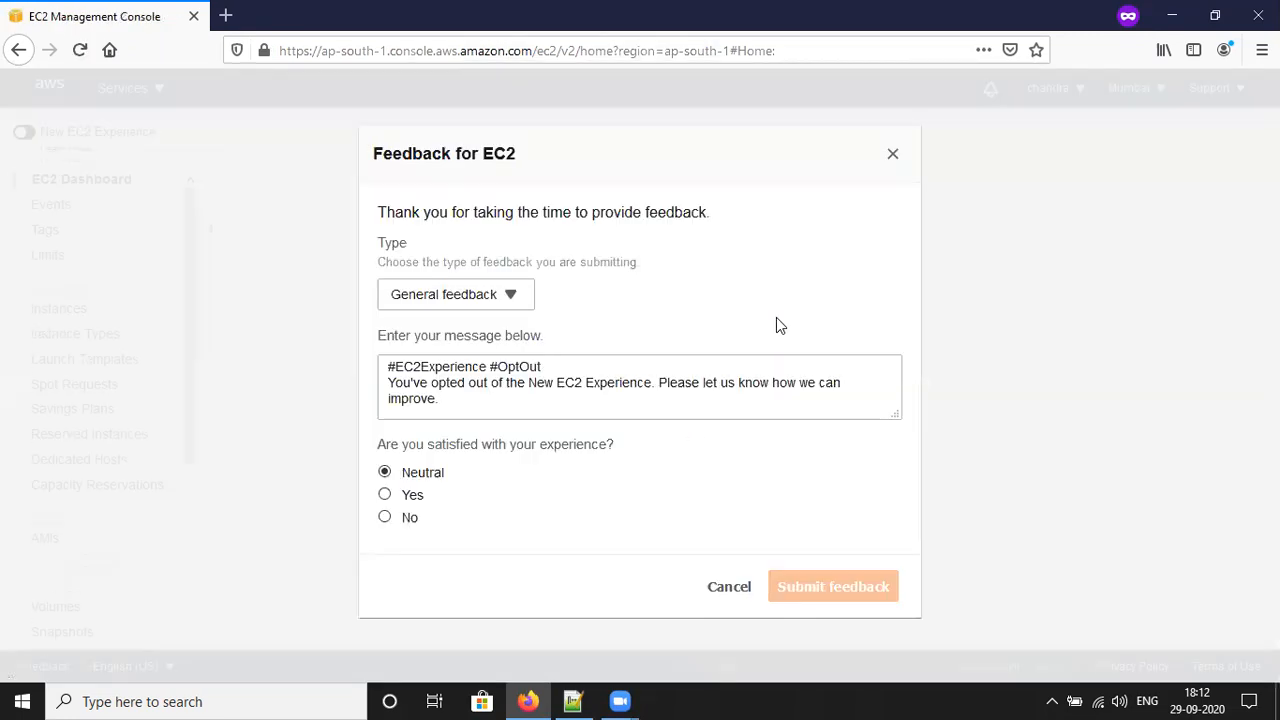
Step: Close the feedback form, view and refresh the running Instances list, then start Launch Instance
click(893, 155)
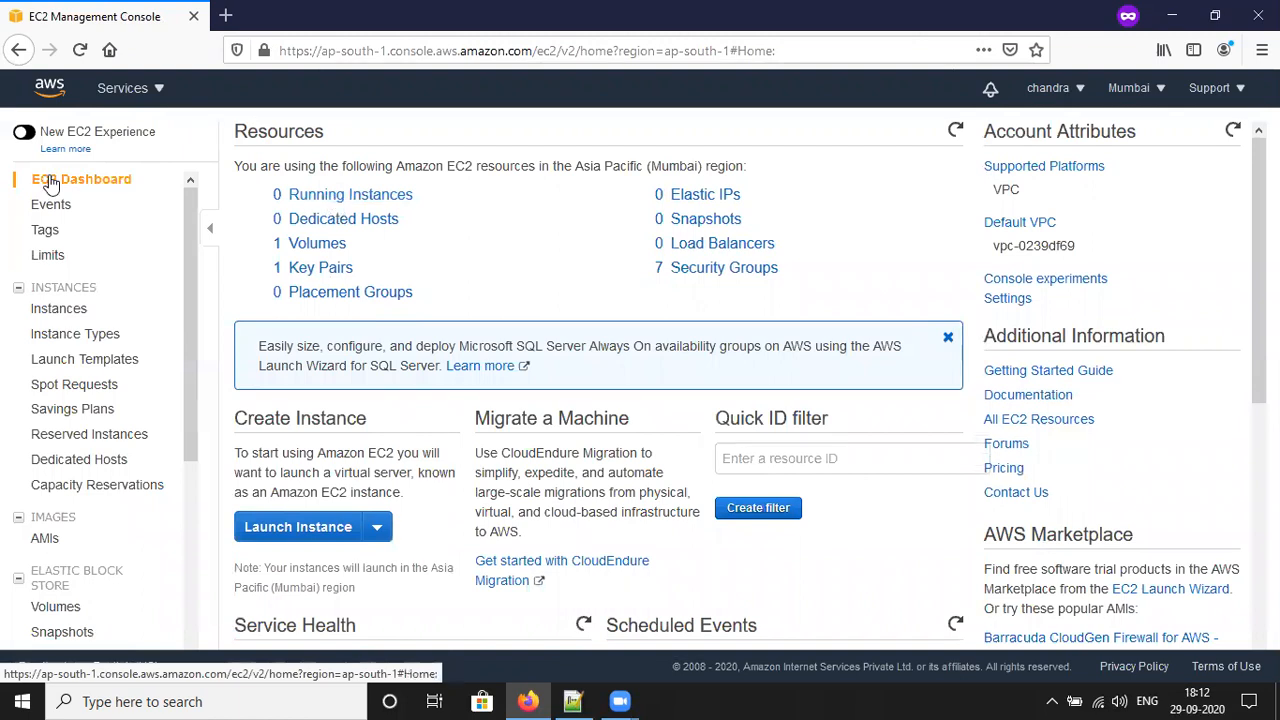
click(83, 186)
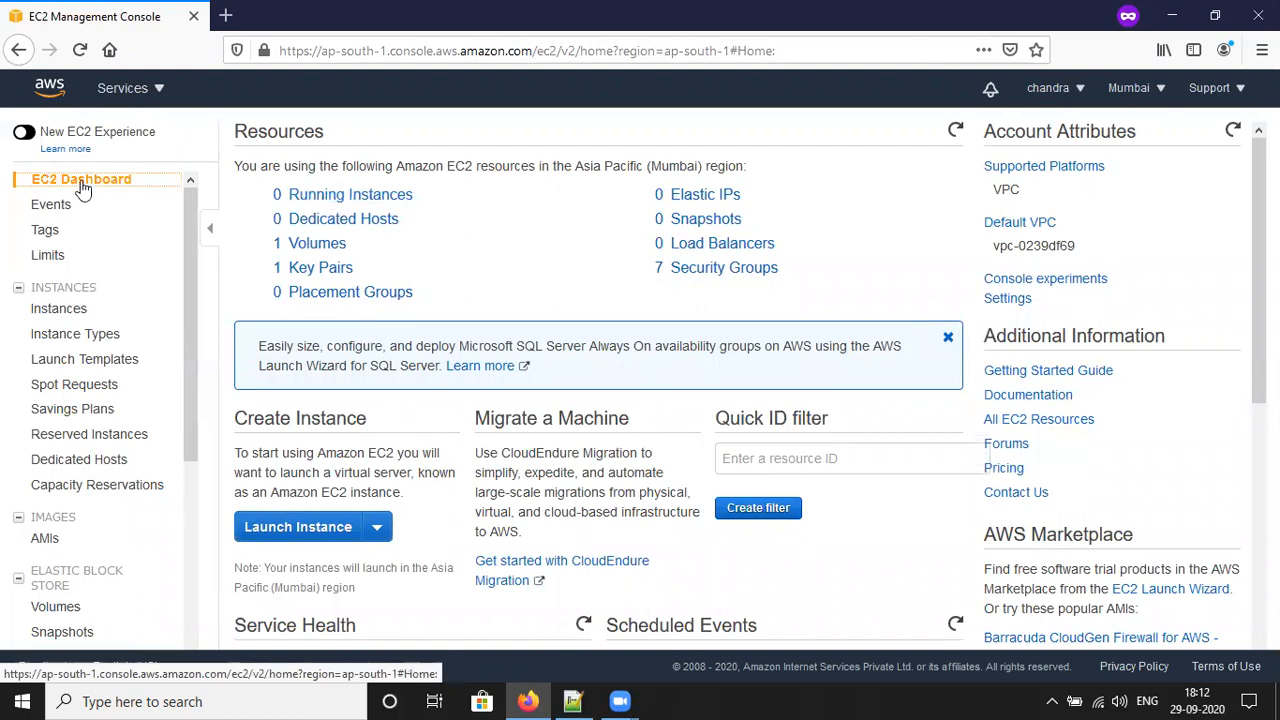
click(380, 196)
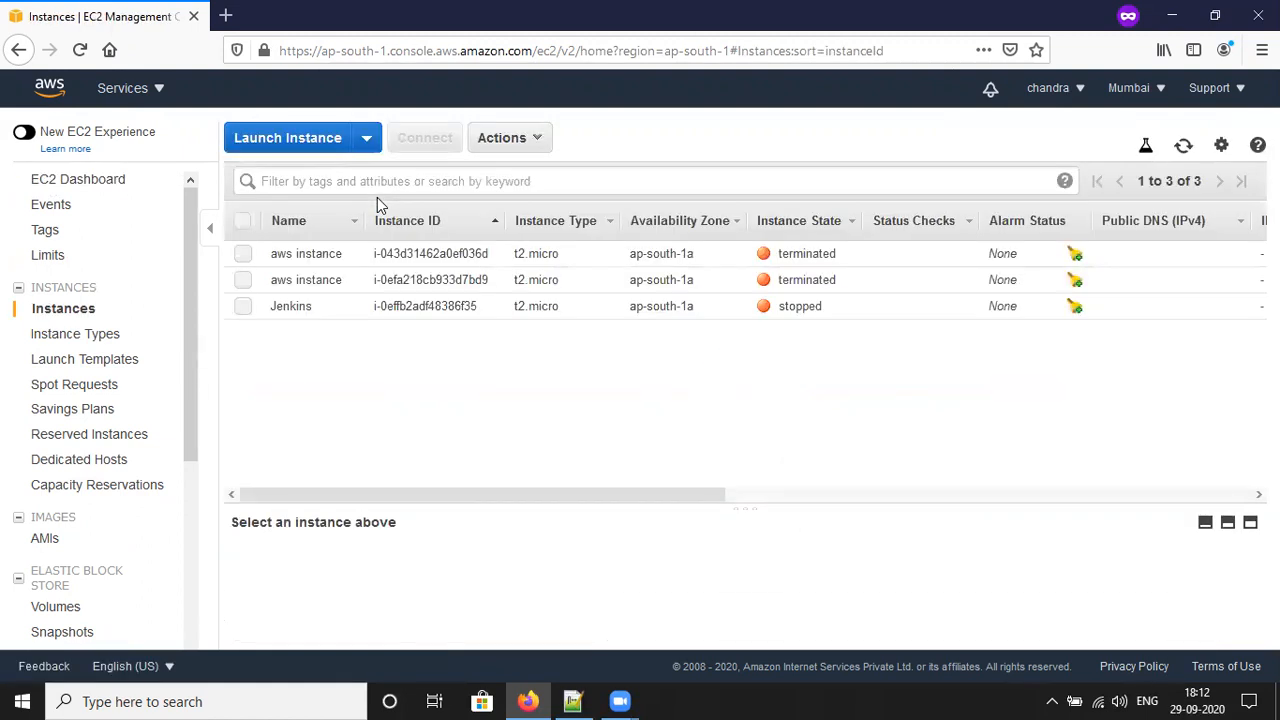
click(1184, 147)
mouse_move(573, 701)
click(296, 145)
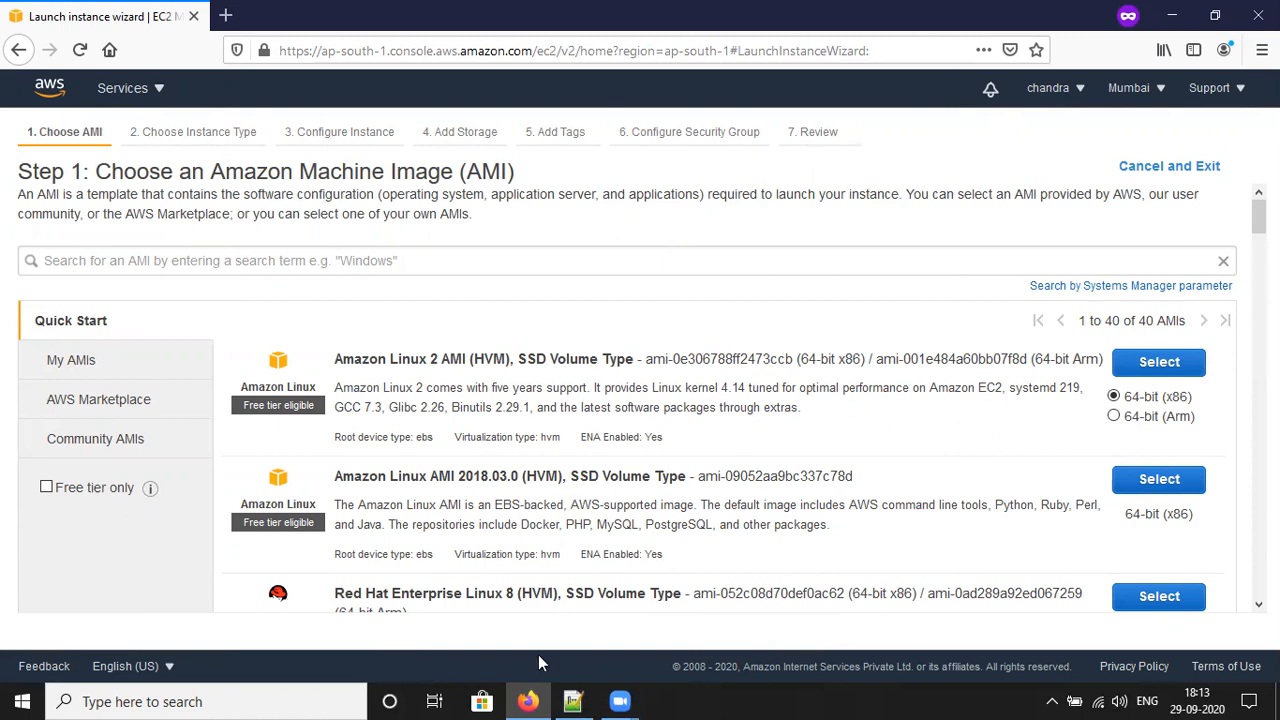
Step: Switch to the Java.txt EC2 setup notes in Notepad++
click(573, 701)
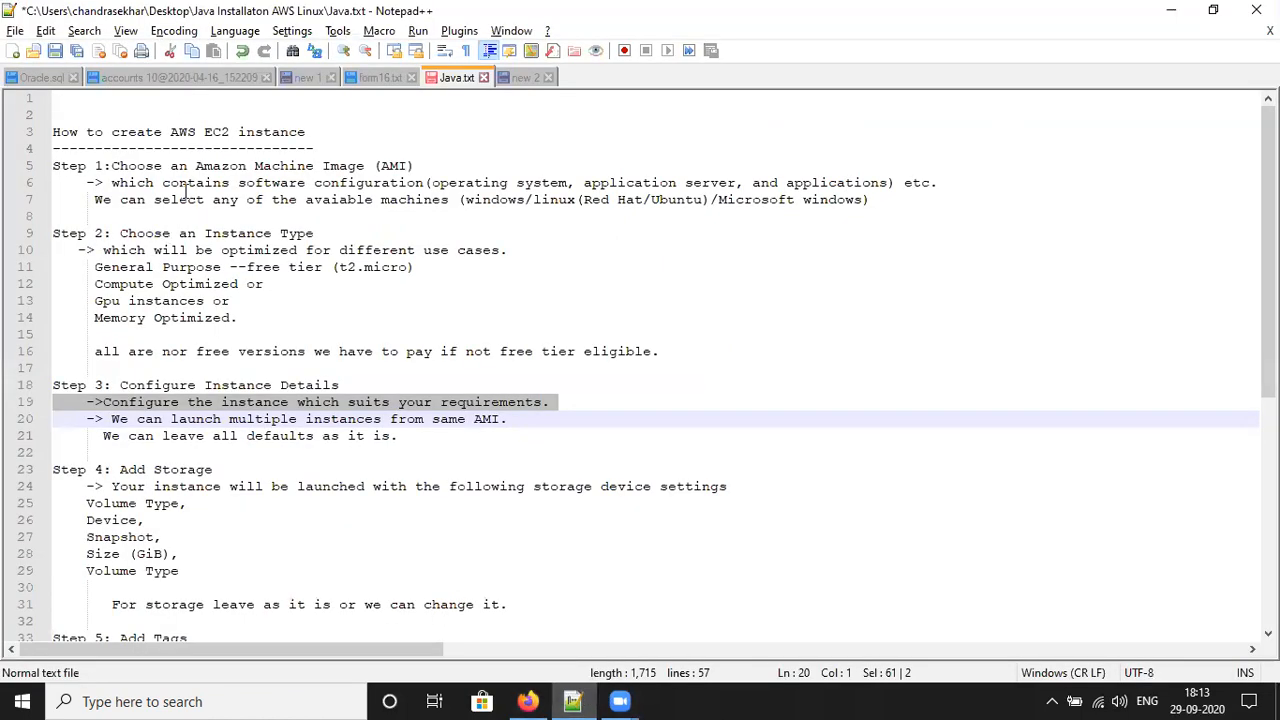
Step: Highlight the Step 1 AMI notes on lines 5–7 of Java.txt, then return to Firefox
drag(112, 166, 449, 163)
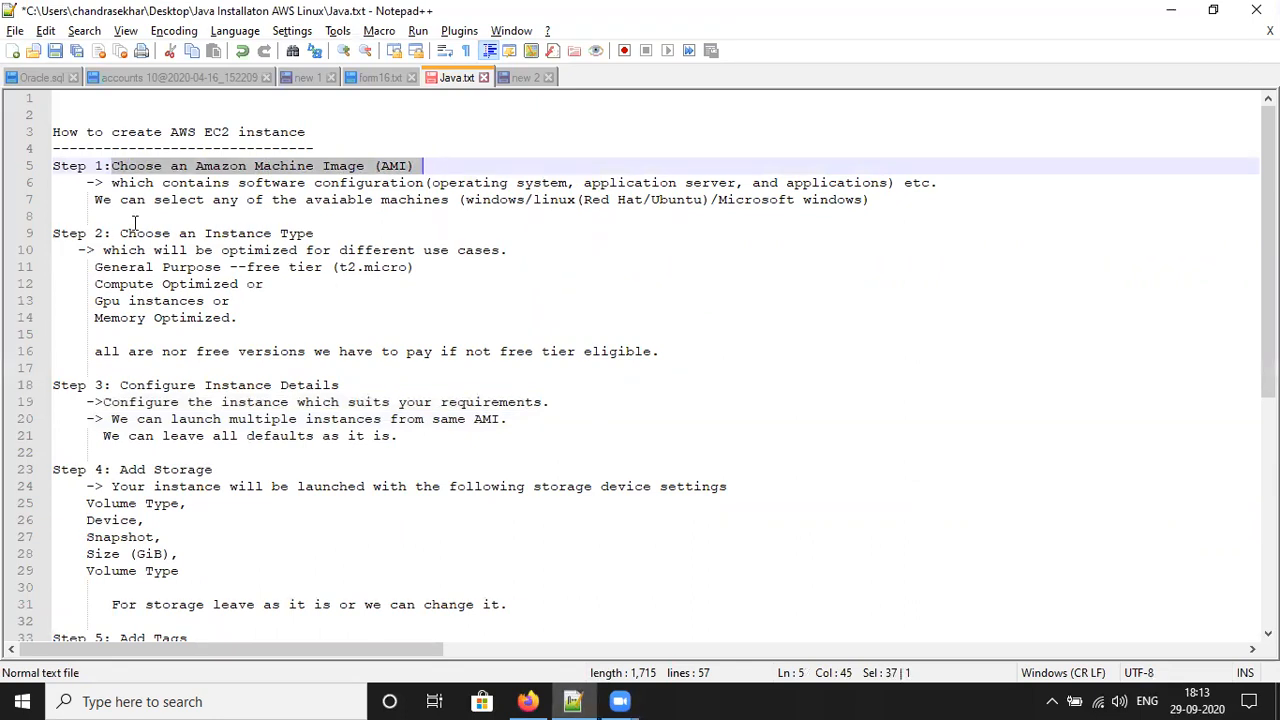
drag(204, 183, 952, 187)
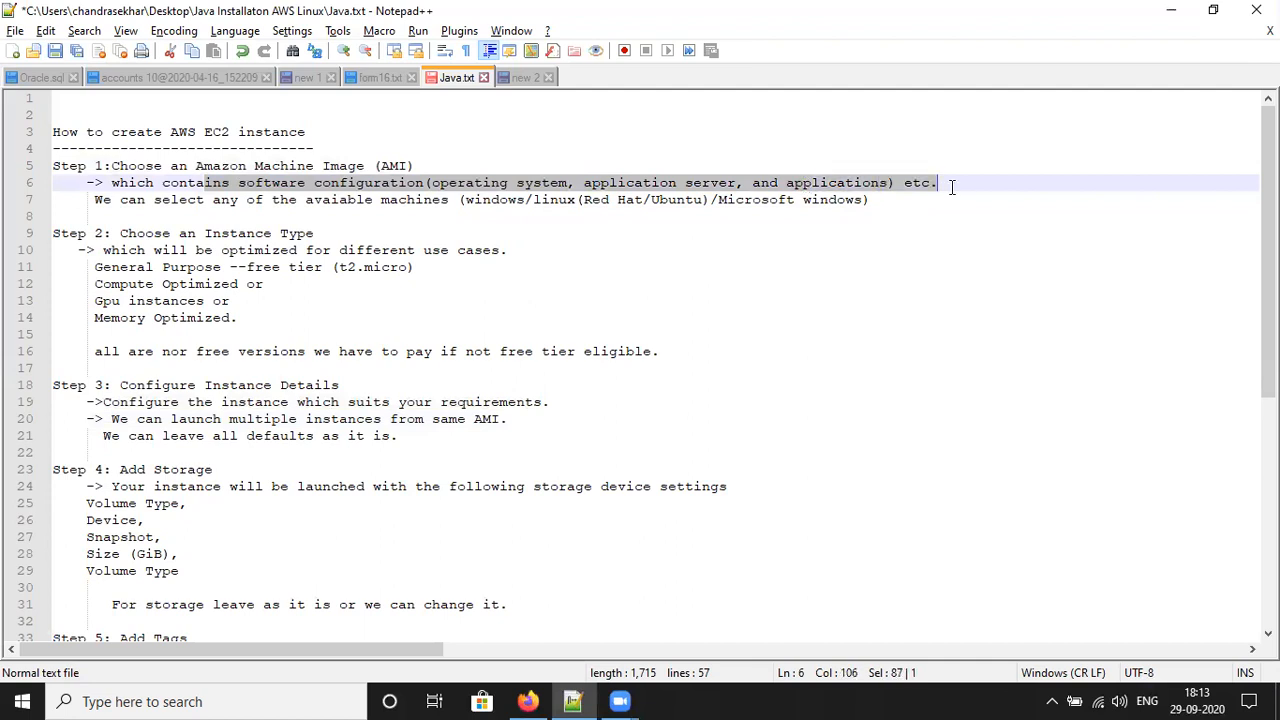
drag(264, 200, 530, 203)
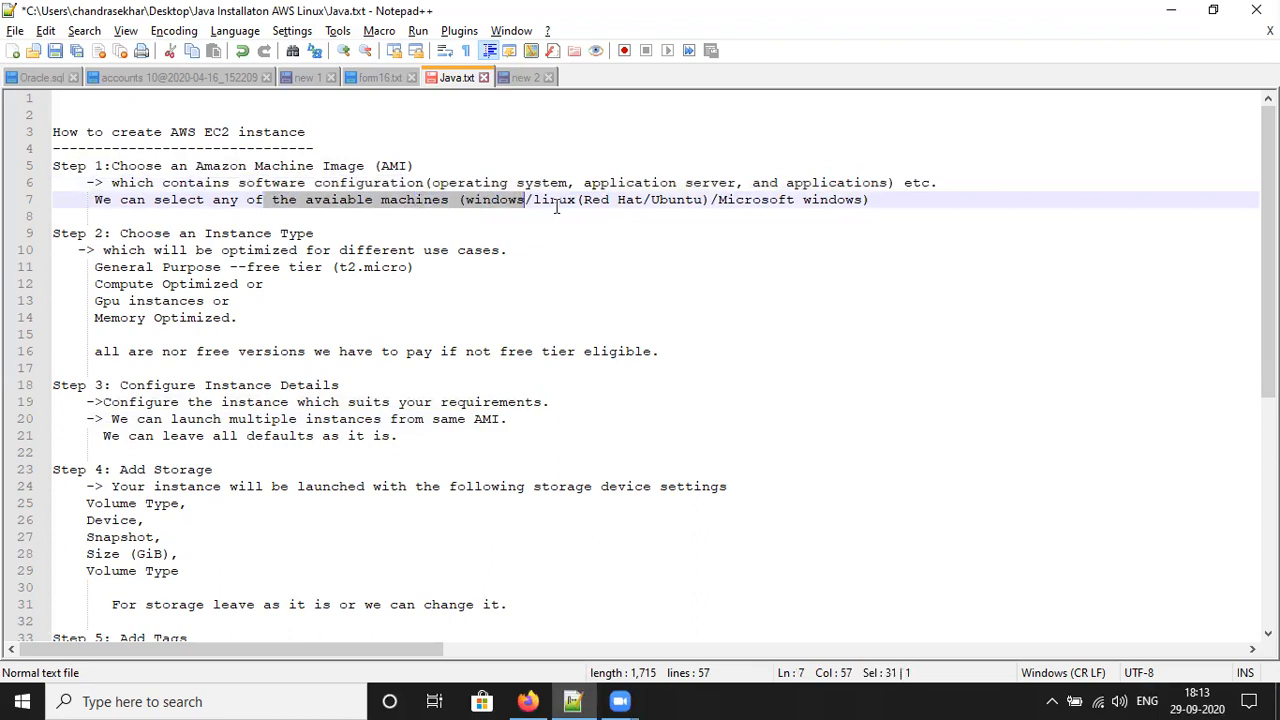
click(535, 700)
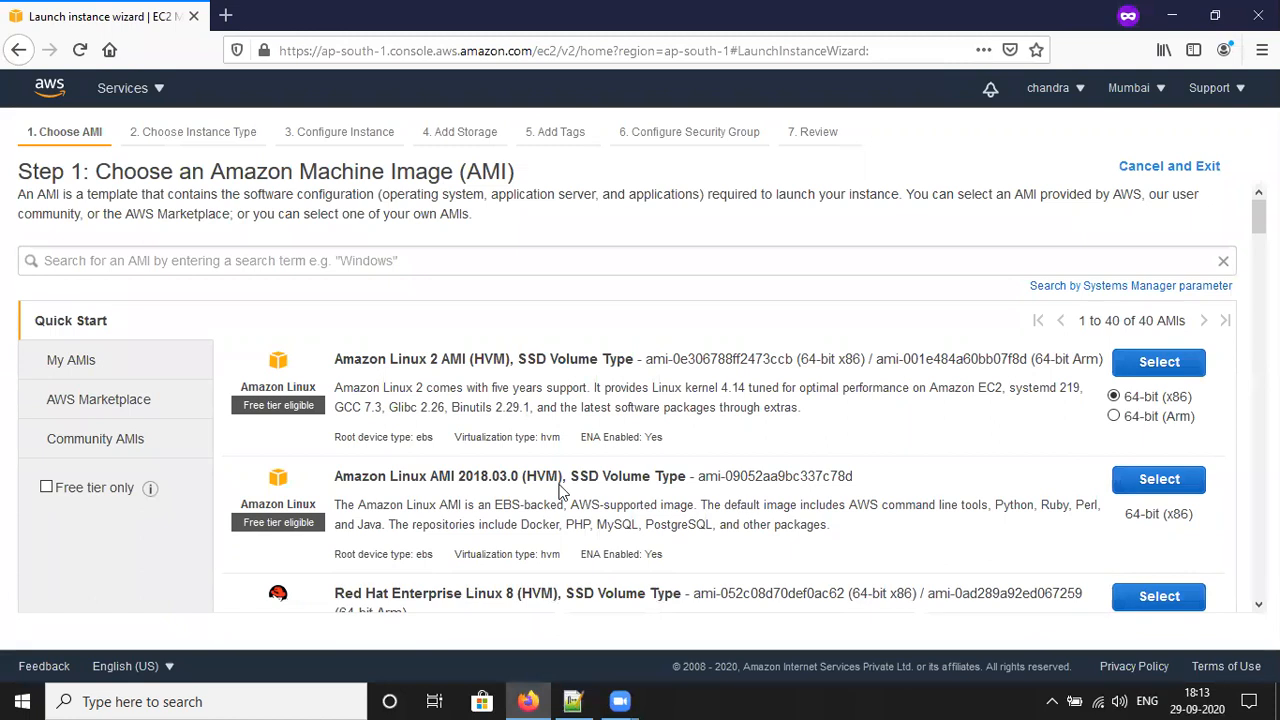
Step: Filter AMIs to free tier only and select Red Hat Enterprise Linux 8
click(47, 488)
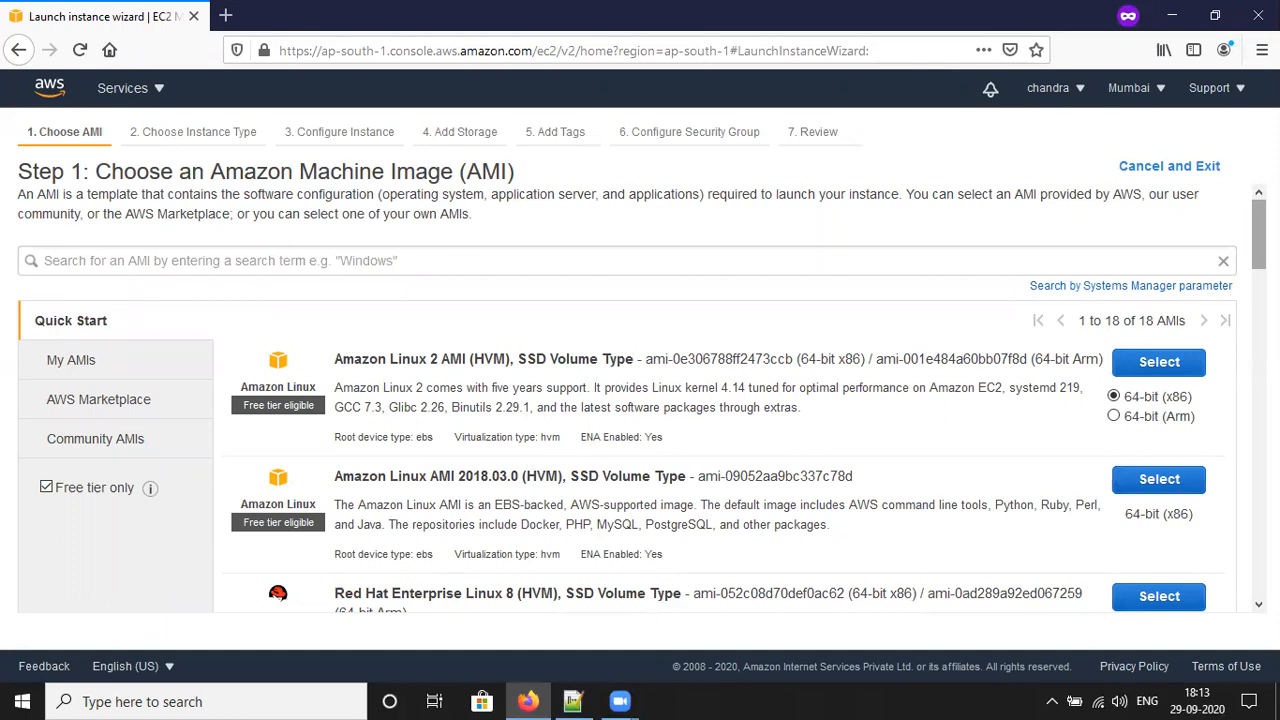
scroll(830, 350, down, 3)
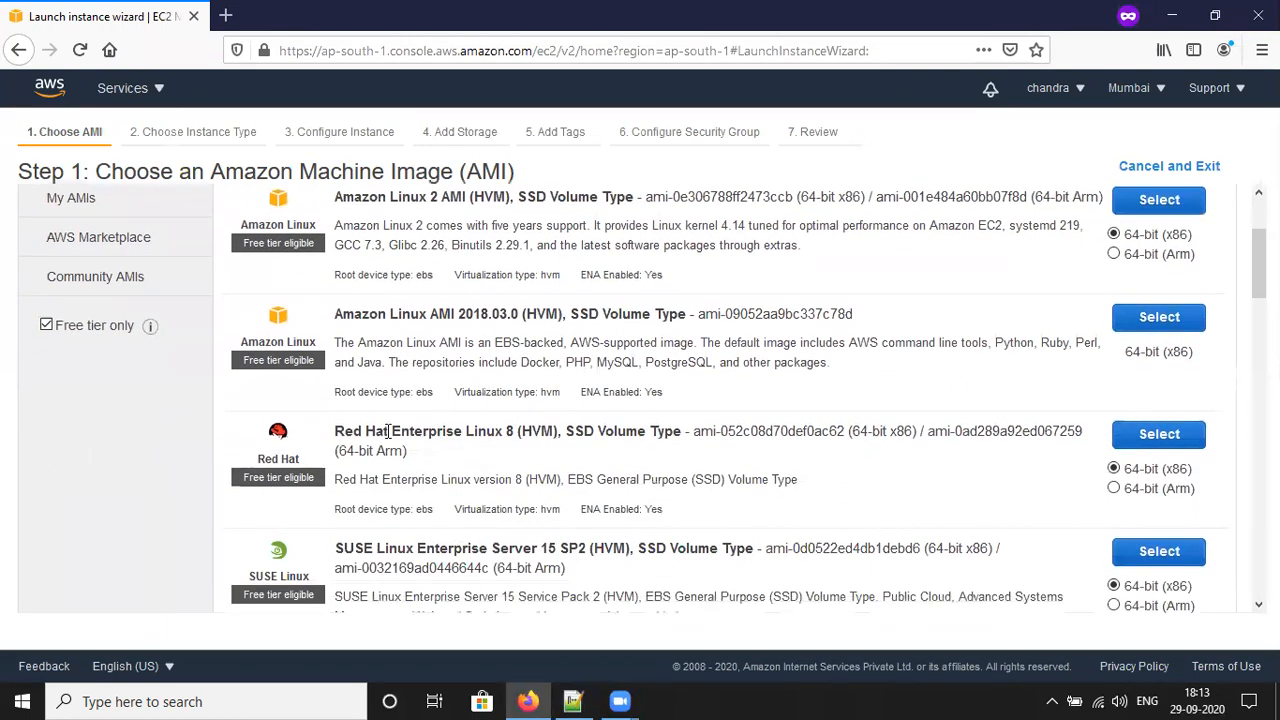
drag(352, 431, 1055, 437)
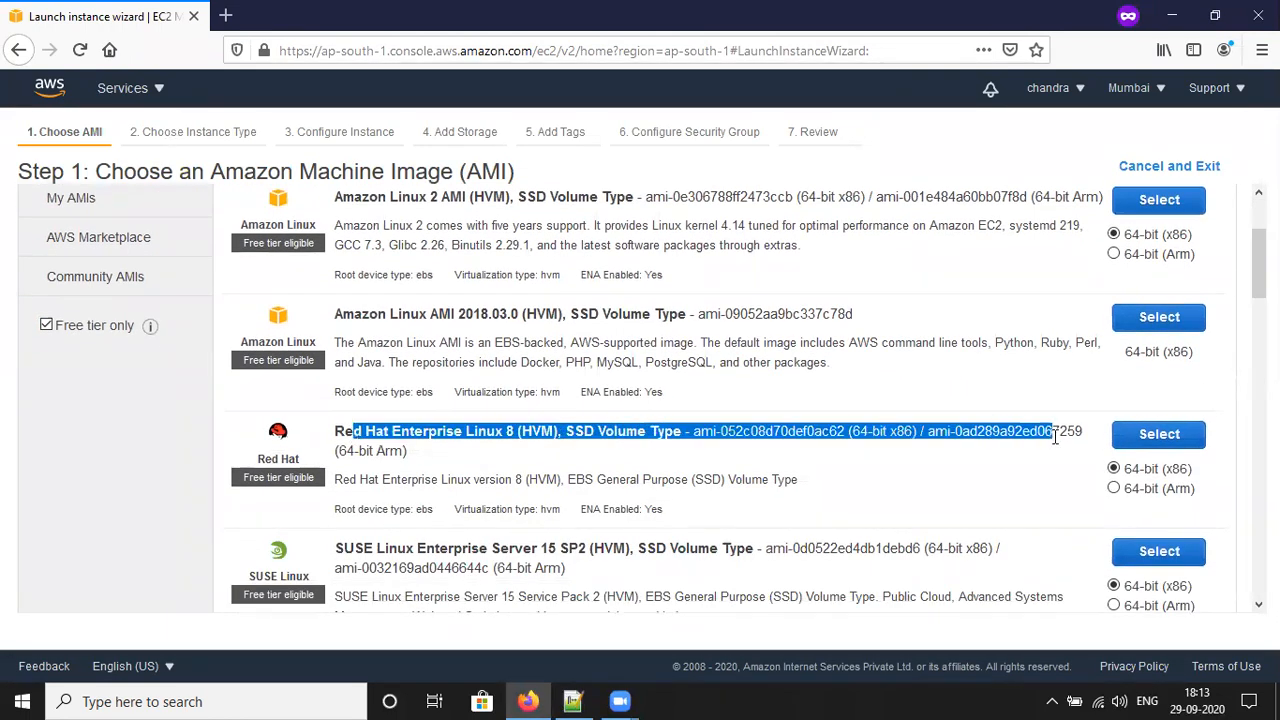
click(1055, 437)
click(1176, 436)
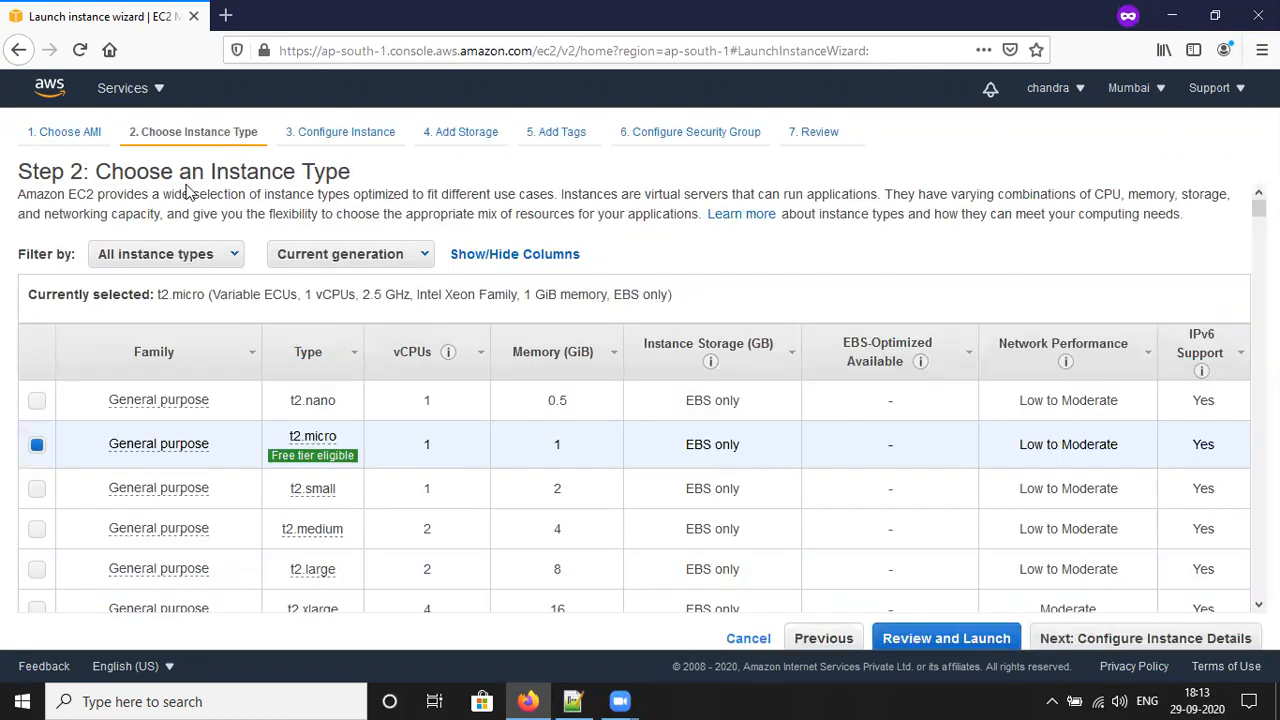
Step: Highlight the Step 2 note on the free-tier General Purpose t2.micro type, then return to Firefox
click(573, 701)
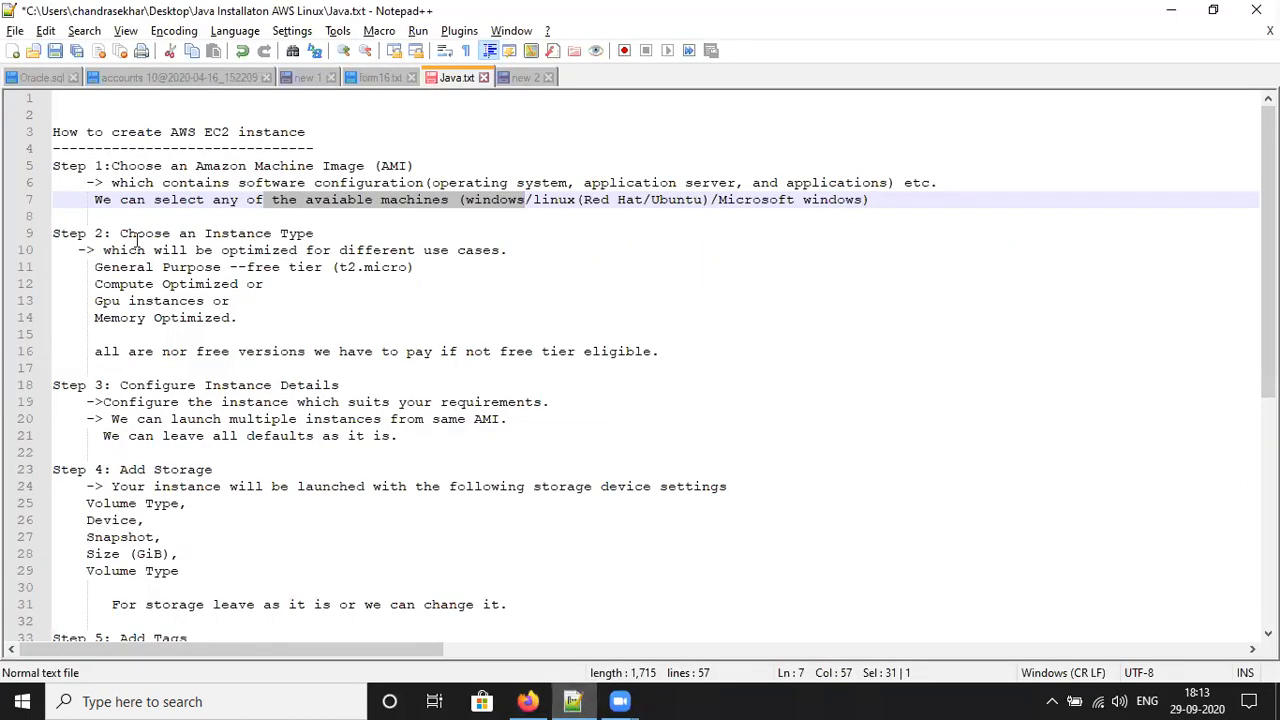
triple_click(319, 252)
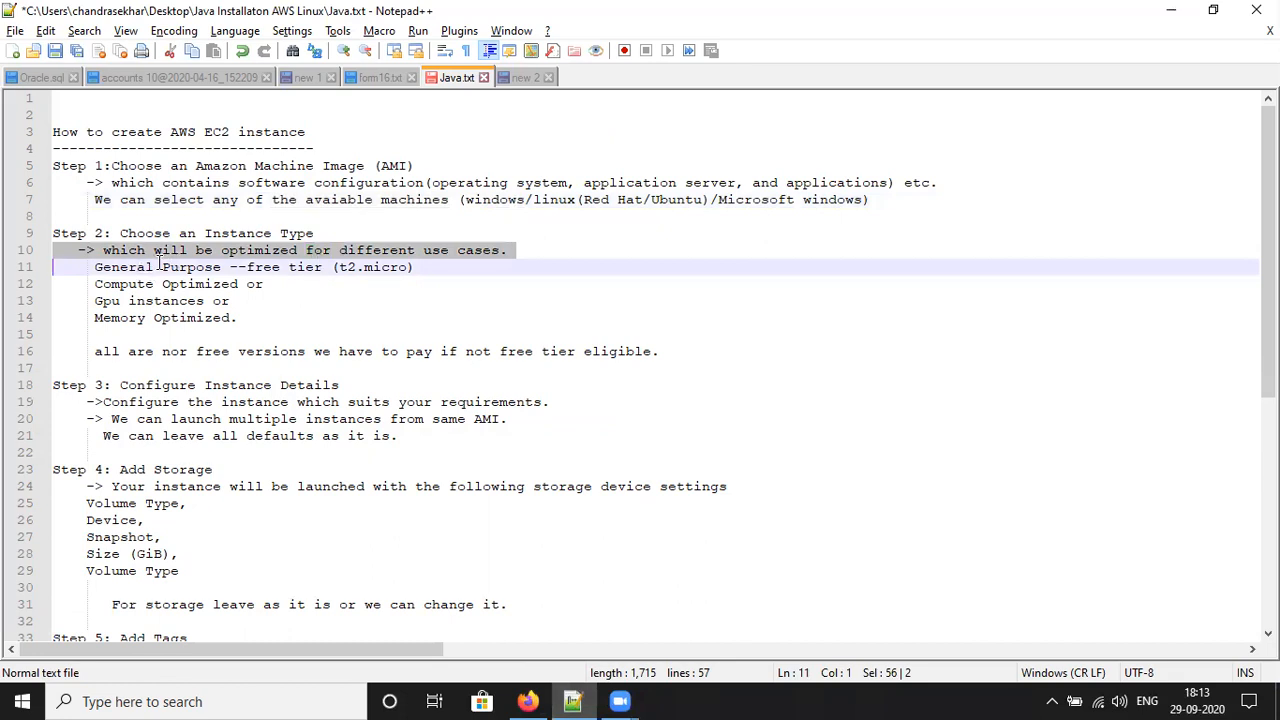
drag(151, 268, 157, 268)
double_click(399, 268)
triple_click(399, 268)
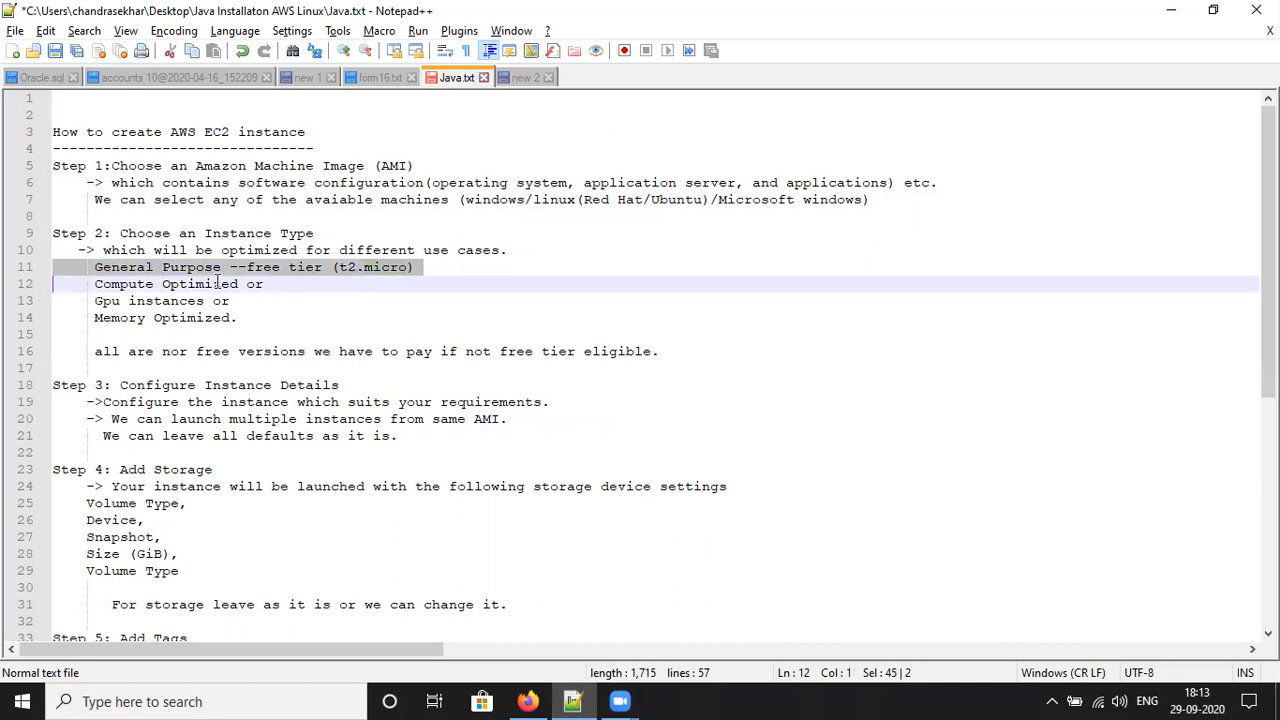
click(528, 701)
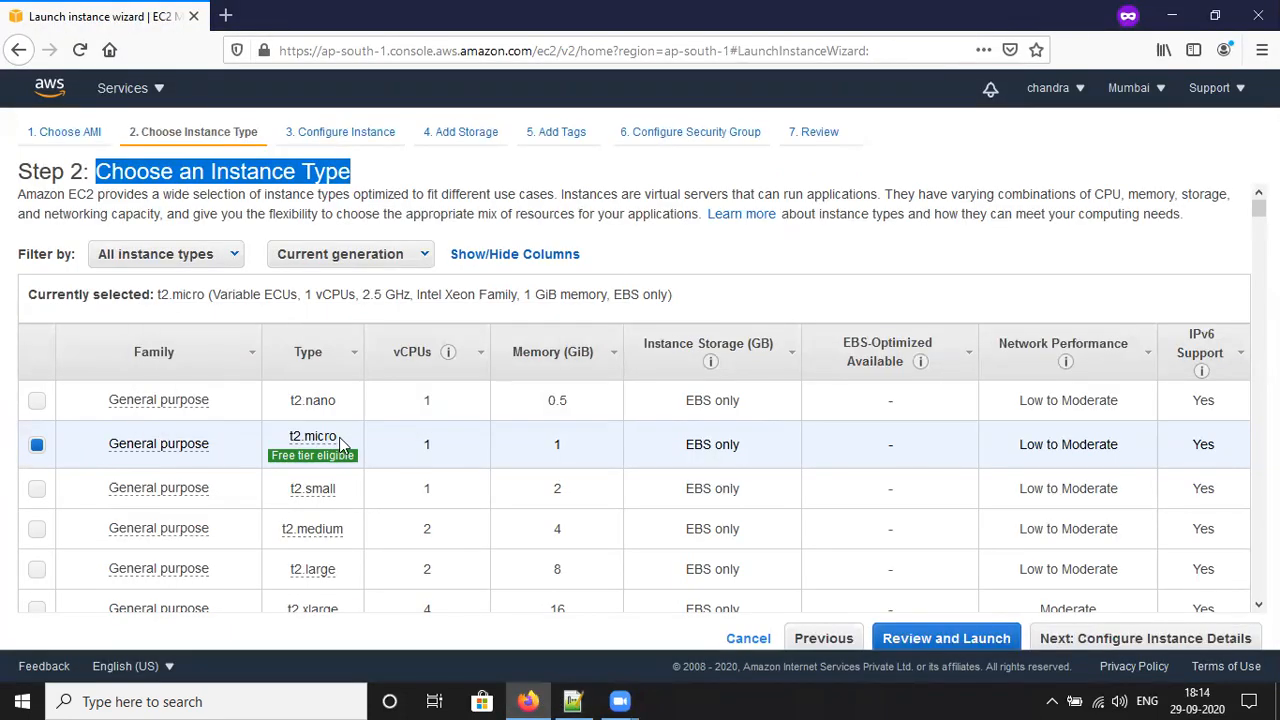
Step: Keep t2.micro selected and proceed to Step 3: Configure Instance Details
mouse_move(336, 446)
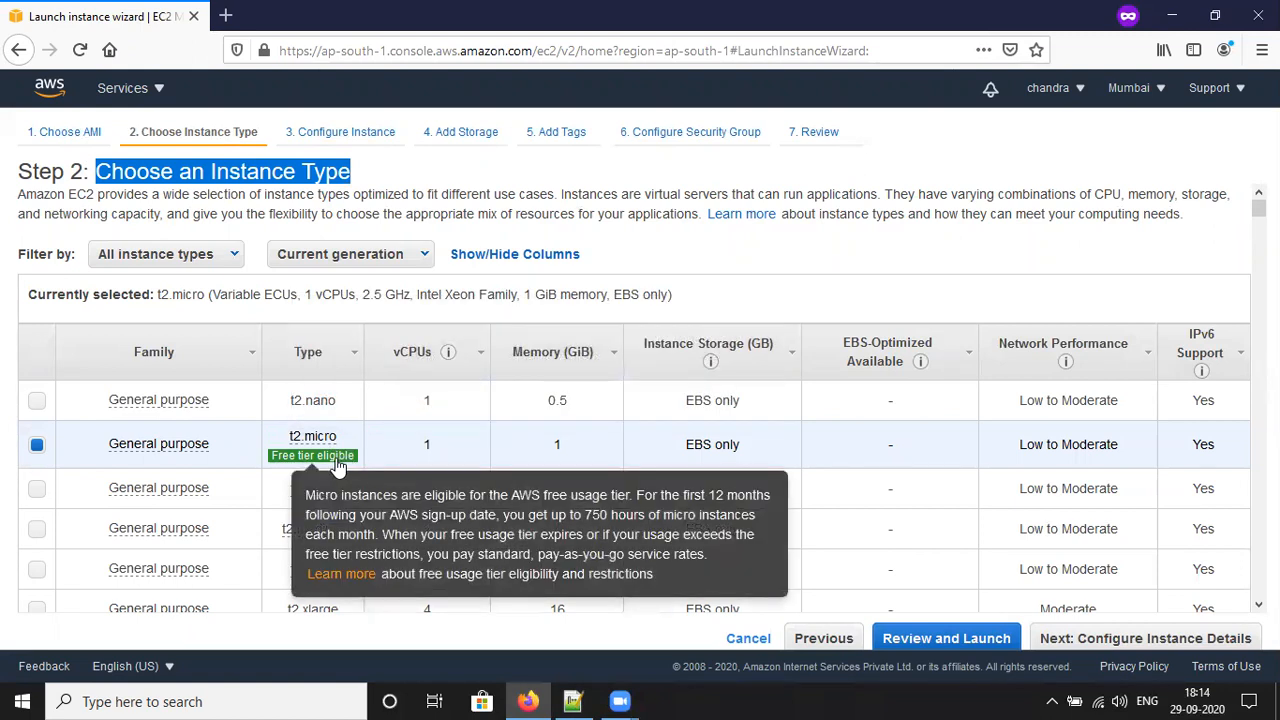
mouse_move(1259, 208)
mouse_down()
mouse_move(1259, 528)
mouse_move(1259, 208)
mouse_up()
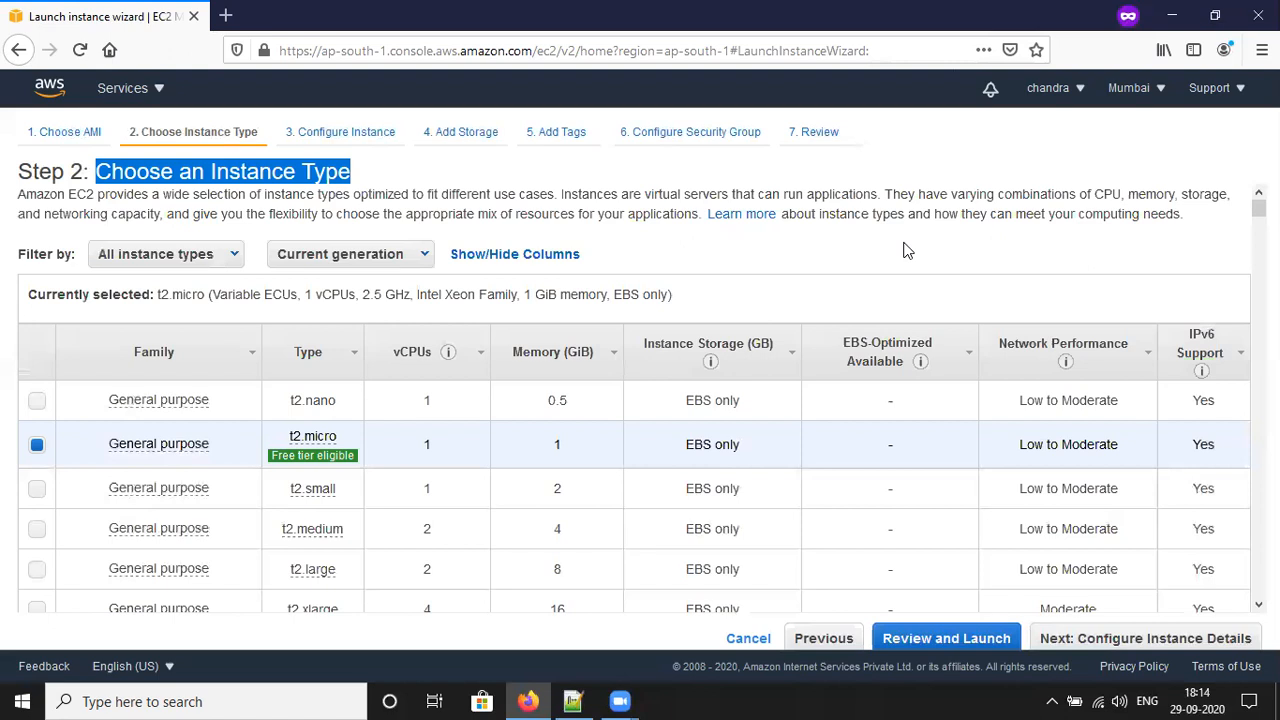
mouse_move(360, 467)
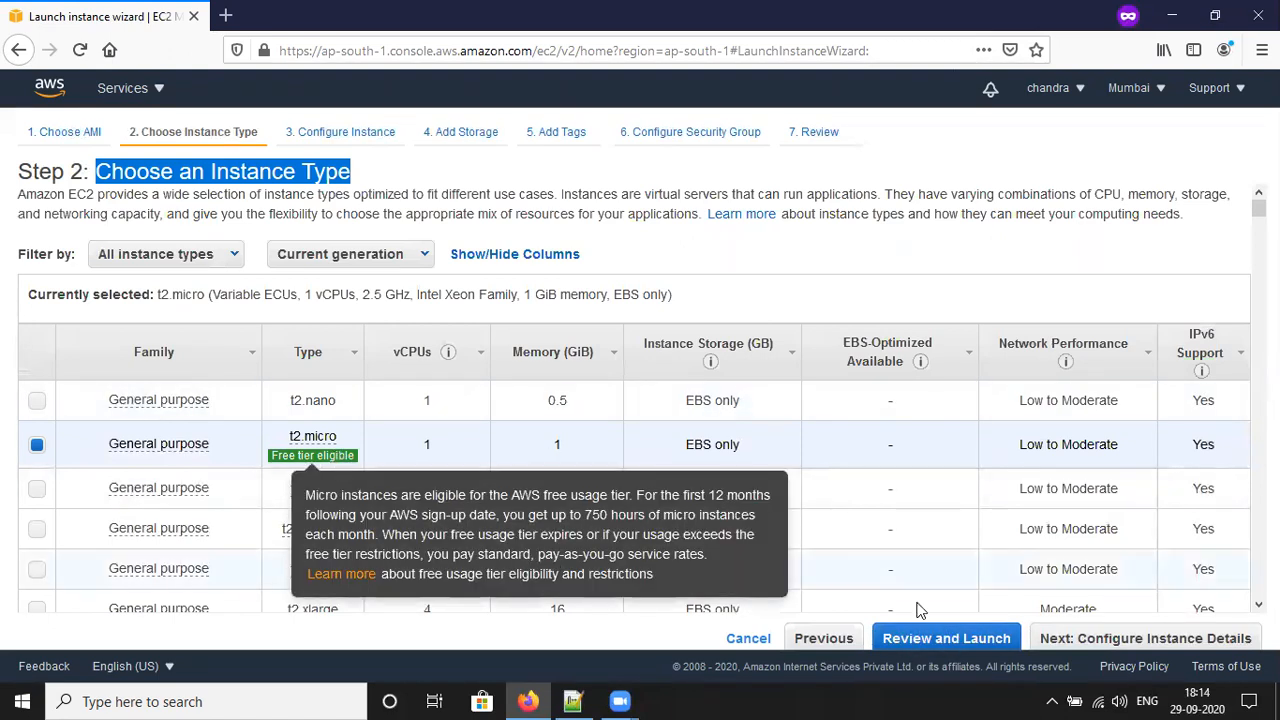
click(1122, 645)
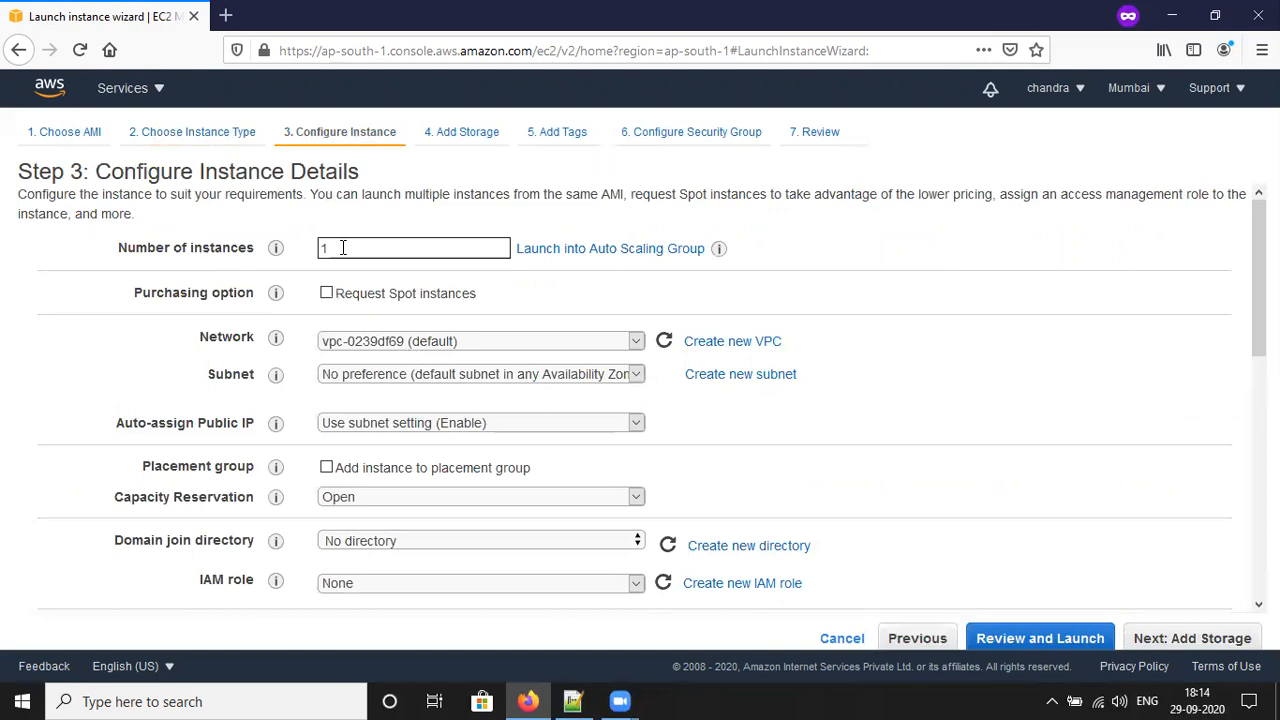
Step: Check the Step 3 notes, then set Number of instances to 1
click(573, 701)
drag(246, 402, 557, 418)
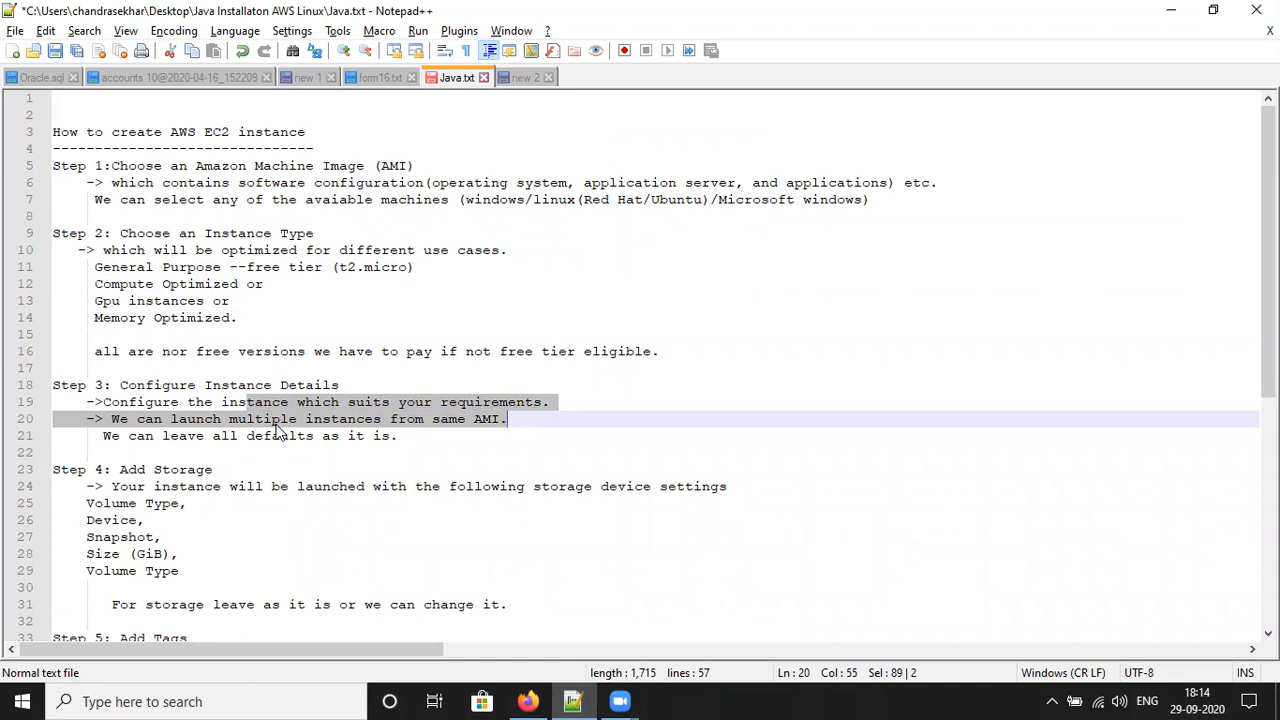
click(528, 701)
double_click(362, 245)
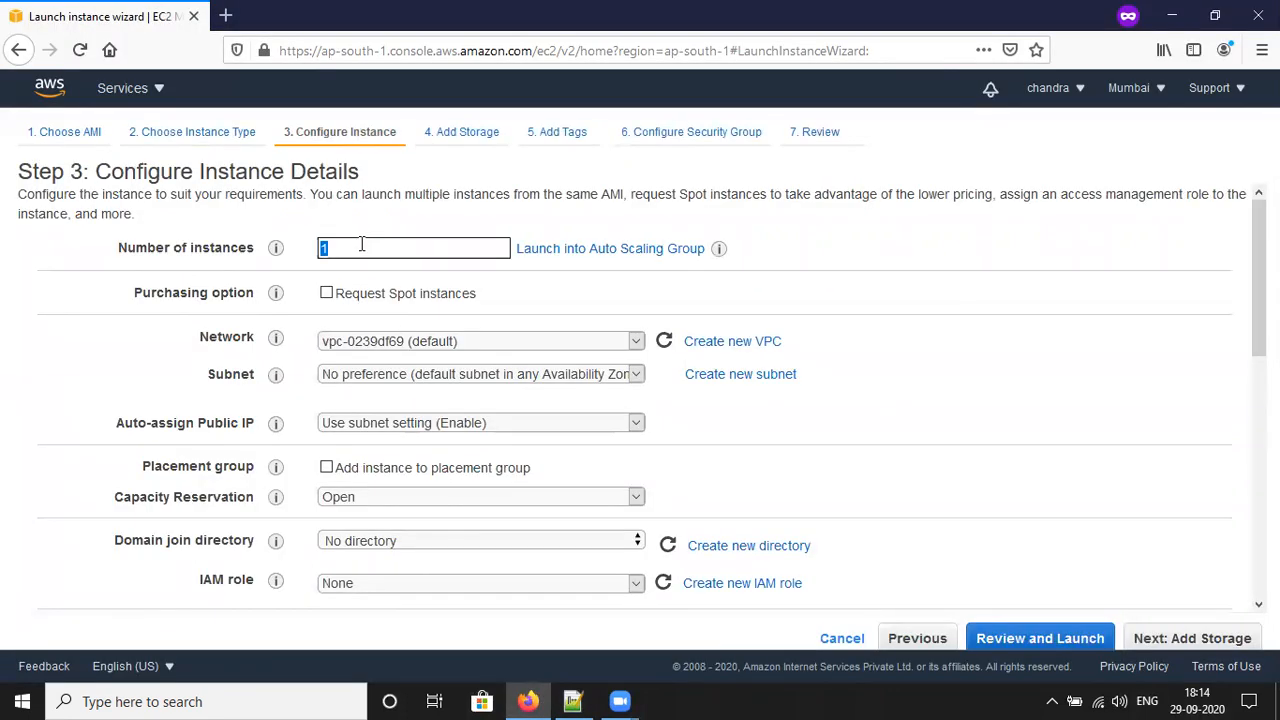
key(BackSpace)
text(2)
key(BackSpace)
text(3)
key(BackSpace)
text(1)
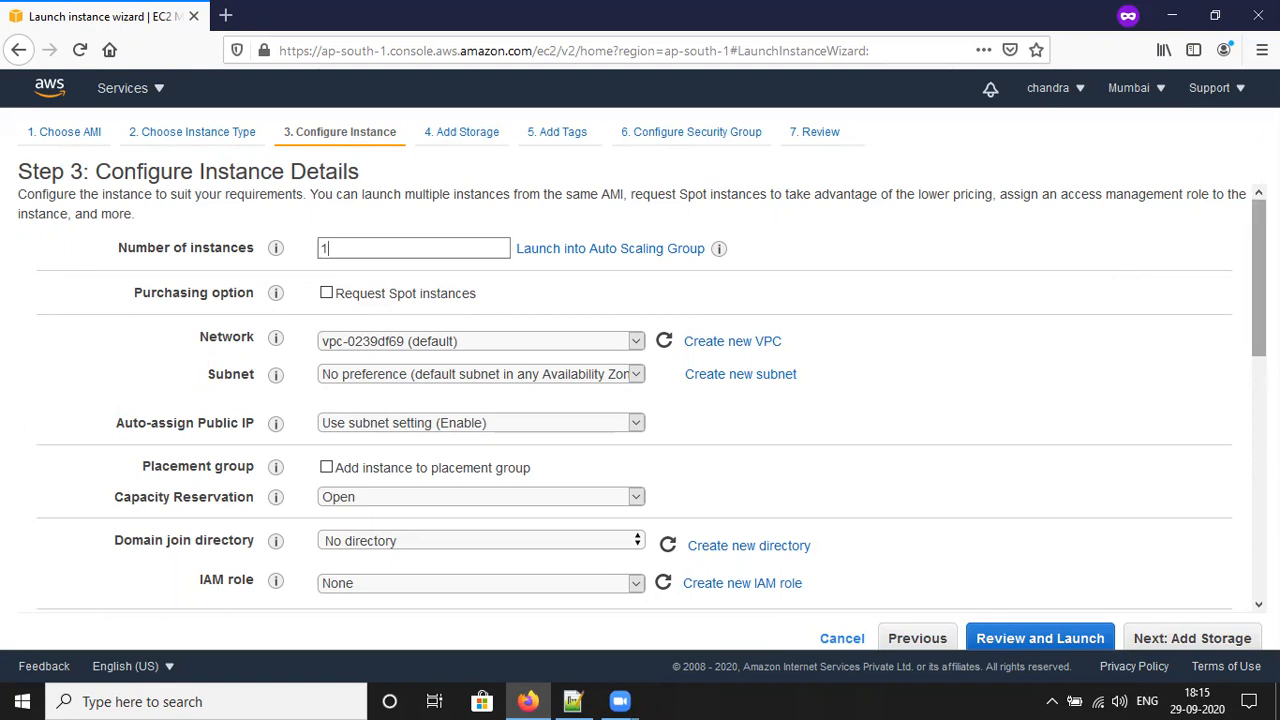
Step: Leave the remaining instance details at defaults, go to Step 4: Add Storage, and reopen the notes
scroll(1258, 300, down, 3)
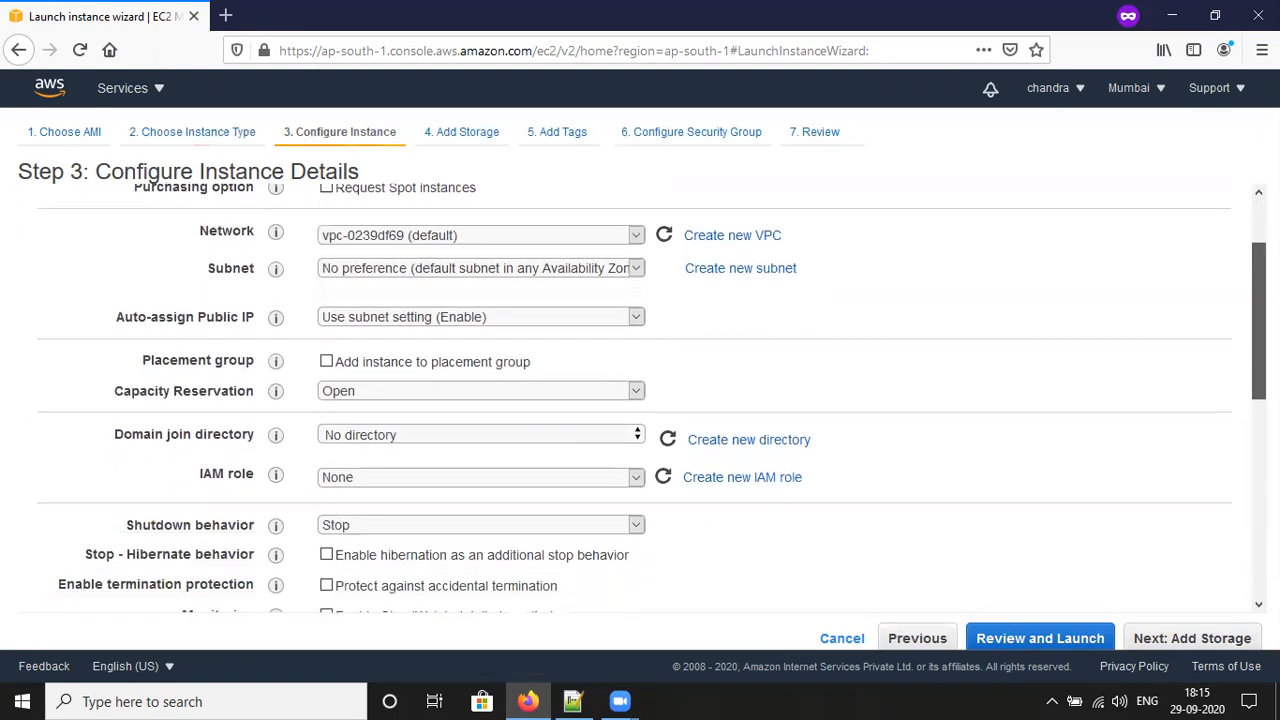
scroll(651, 399, down, 2)
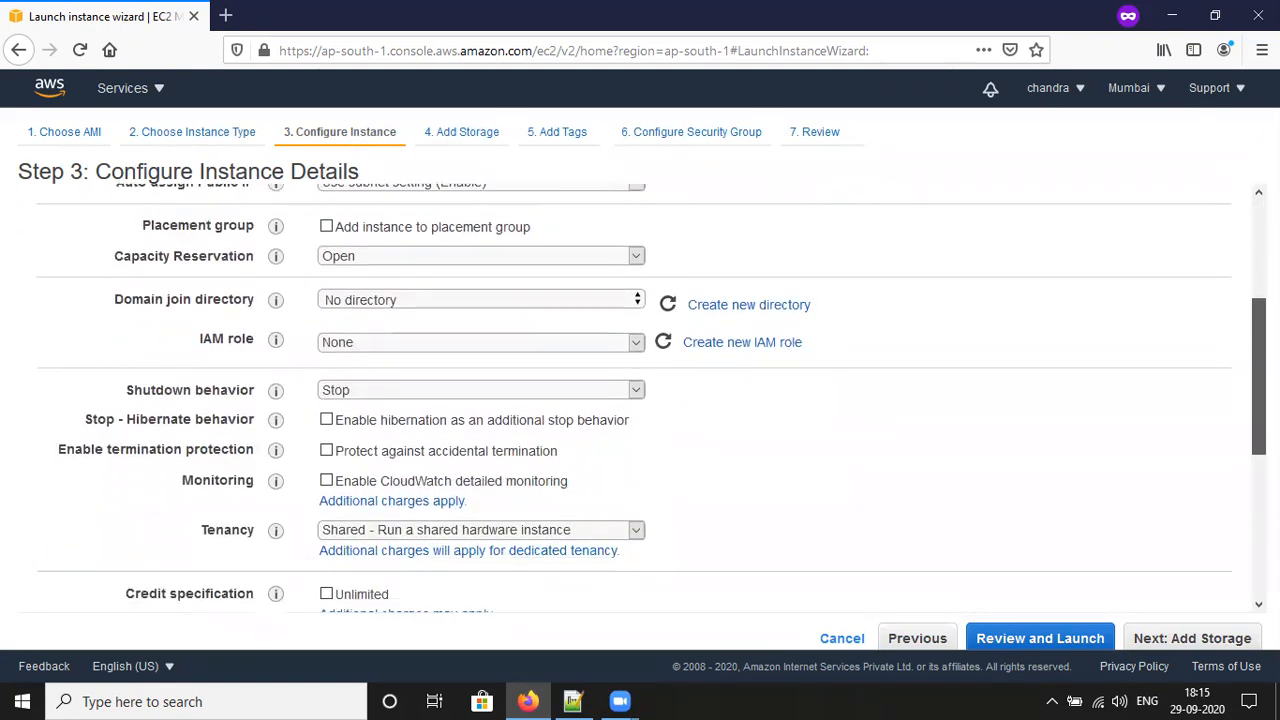
scroll(651, 398, down, 4)
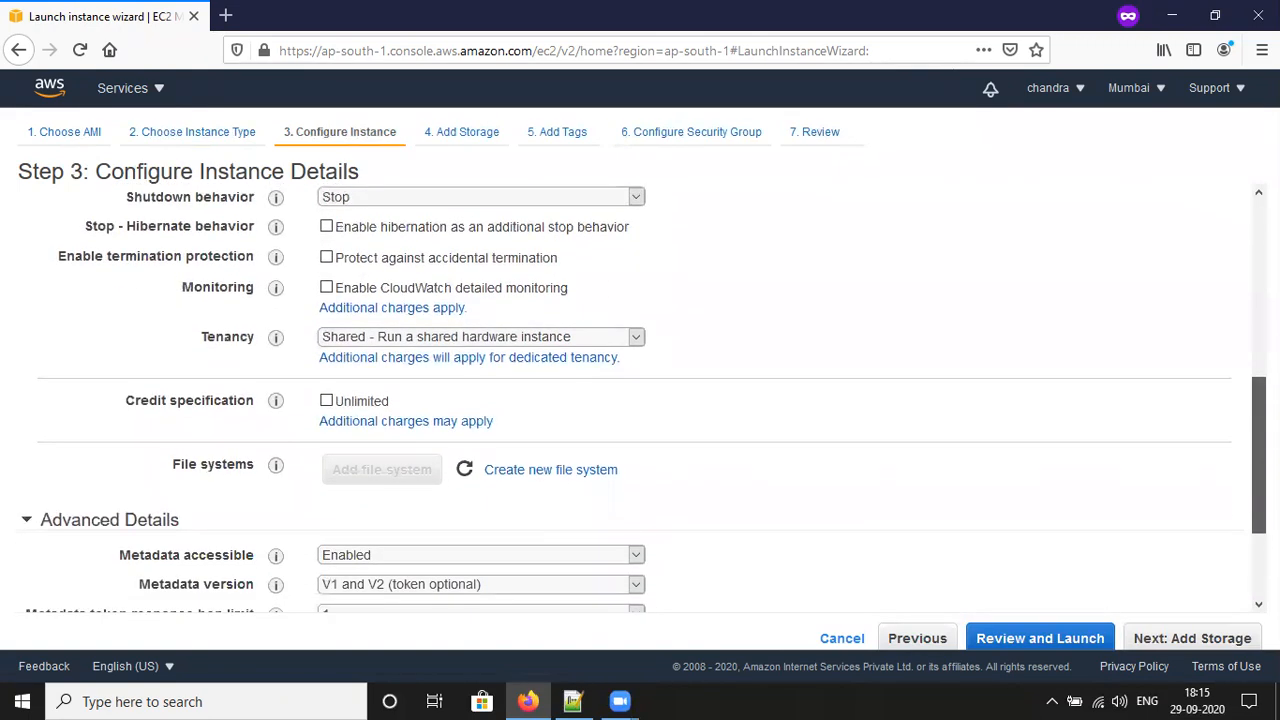
scroll(135, 430, down, 3)
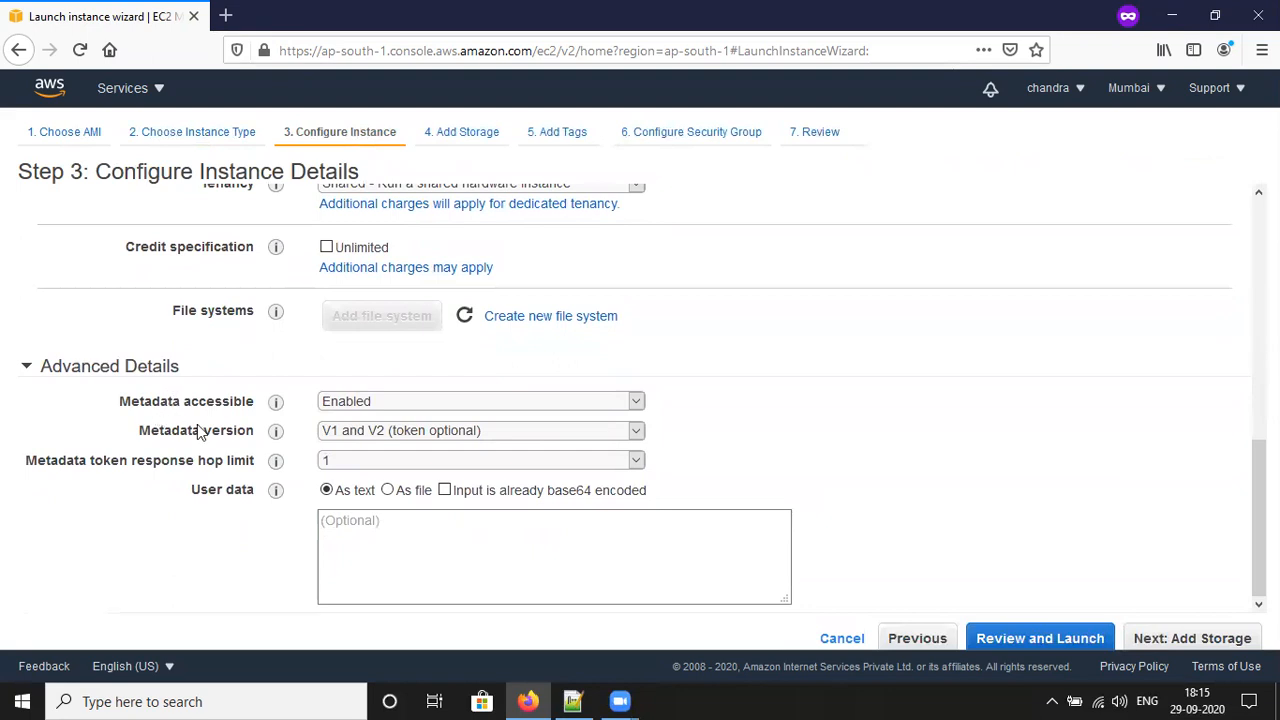
mouse_move(277, 467)
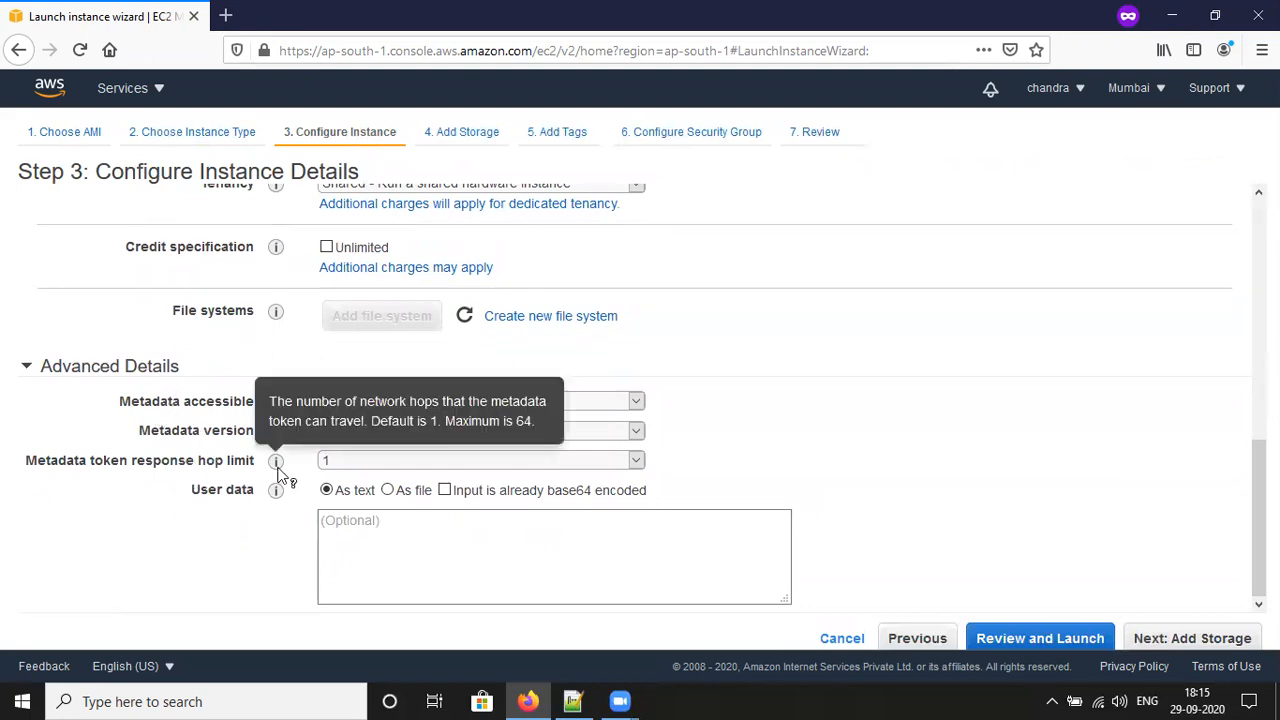
click(386, 520)
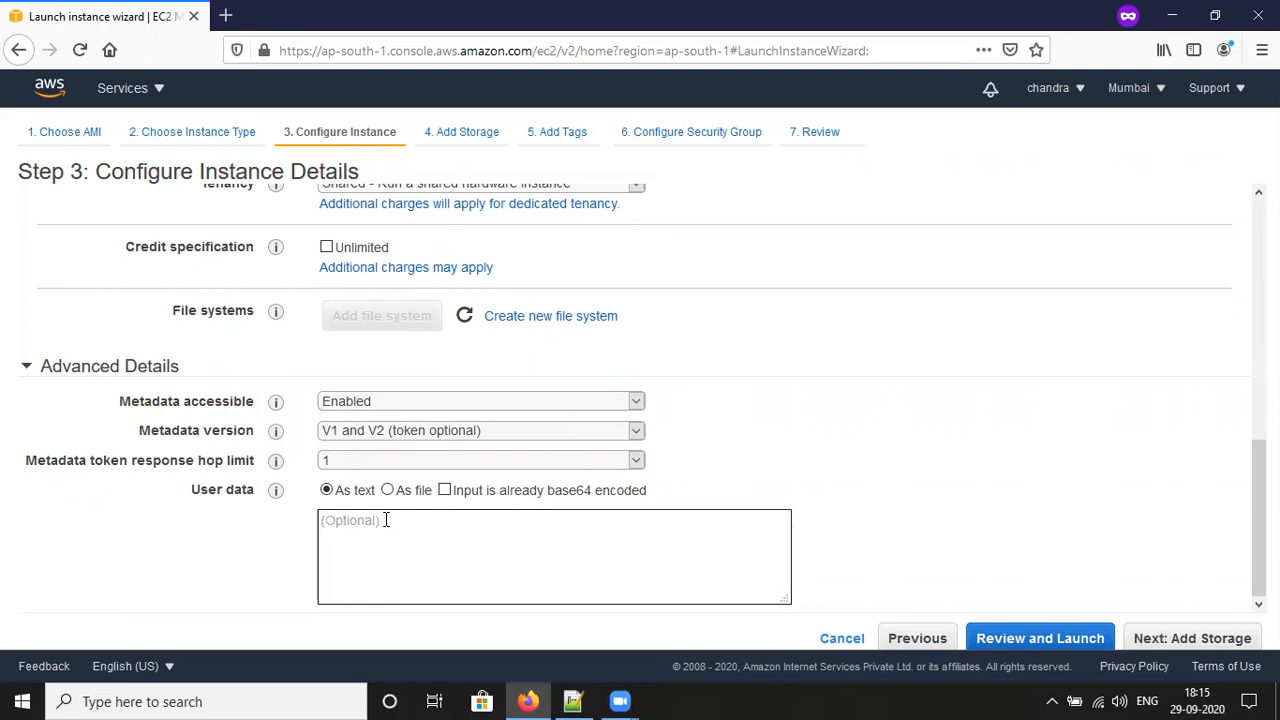
click(1188, 640)
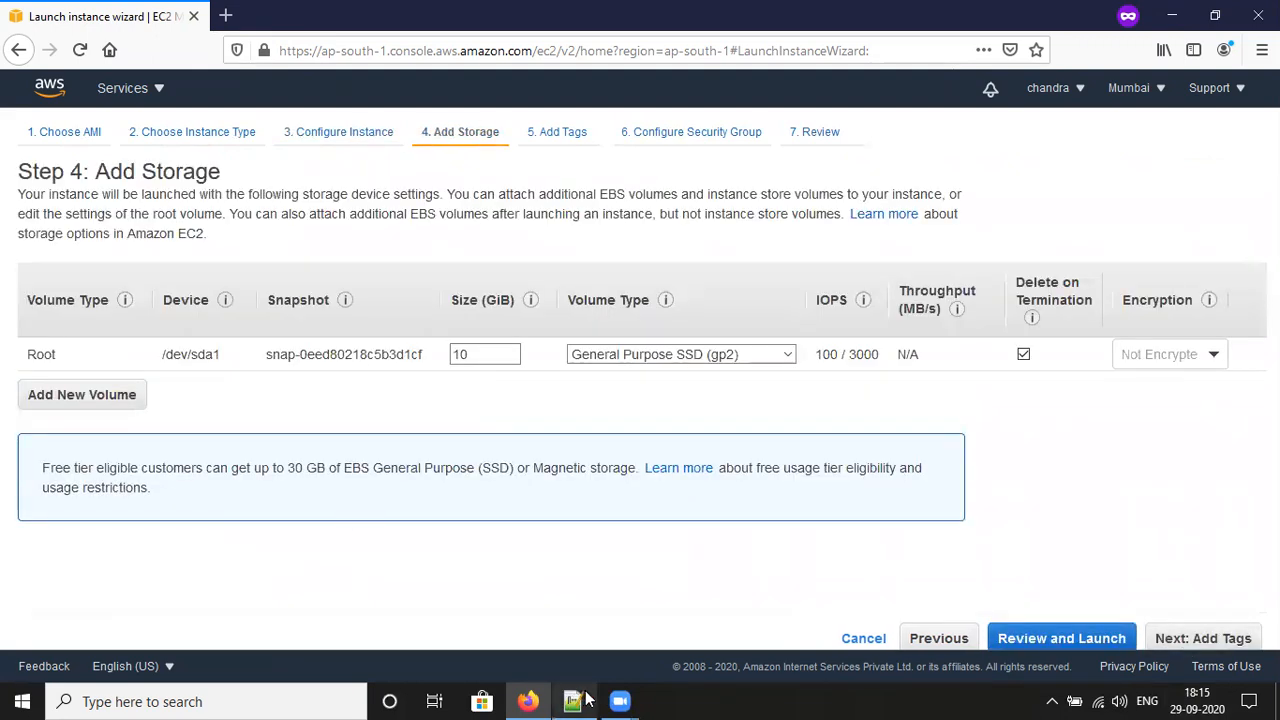
click(575, 700)
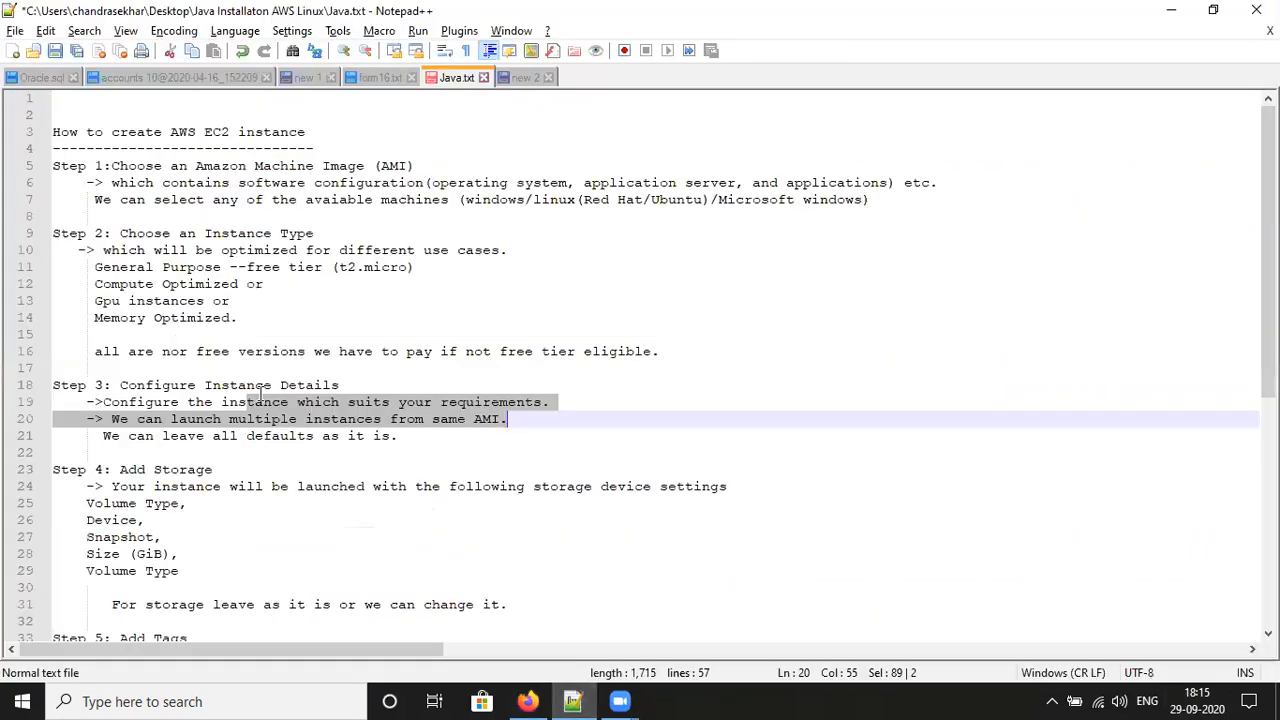
Step: Read the storage notes on line 24 of Java.txt, then return to the Add Storage step
double_click(166, 488)
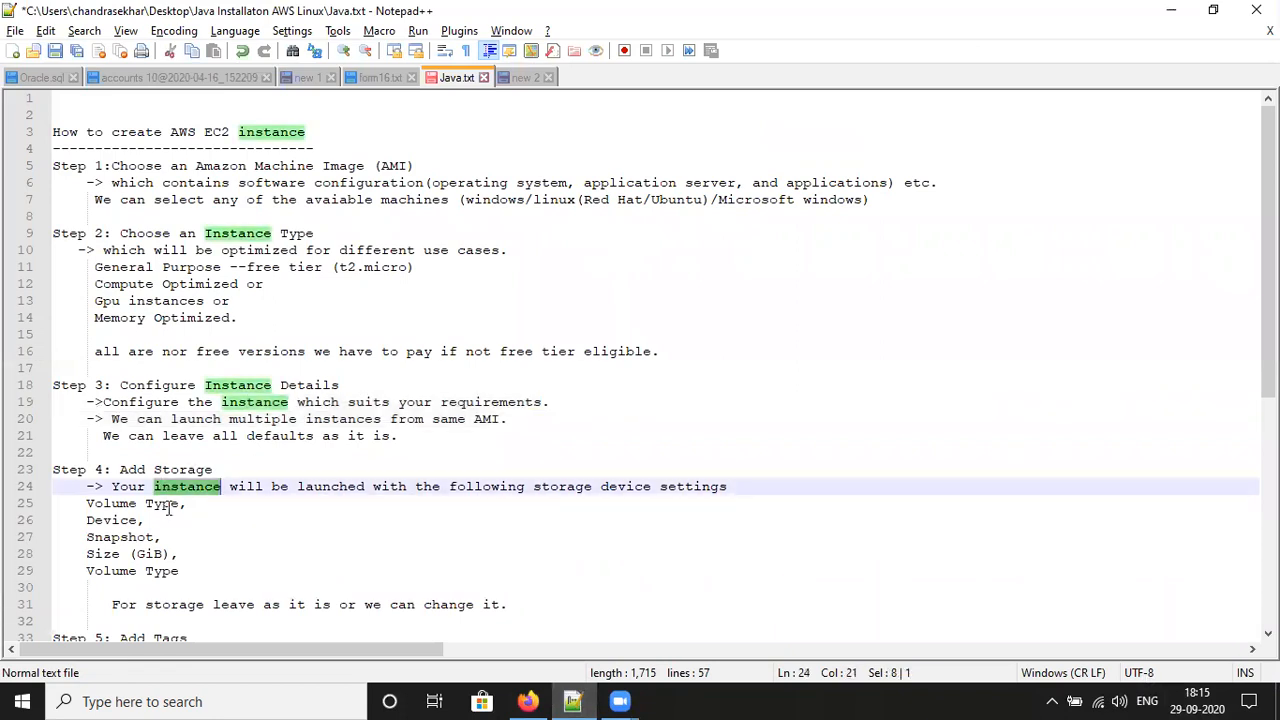
click(535, 700)
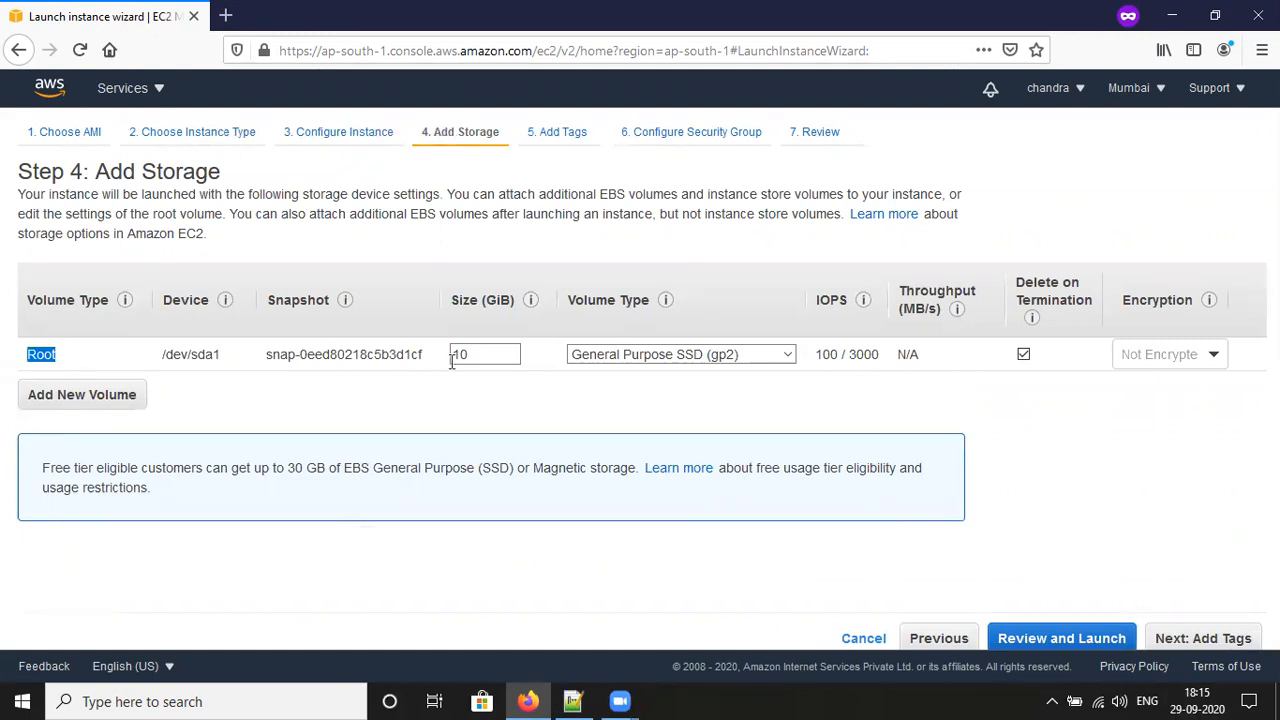
double_click(480, 345)
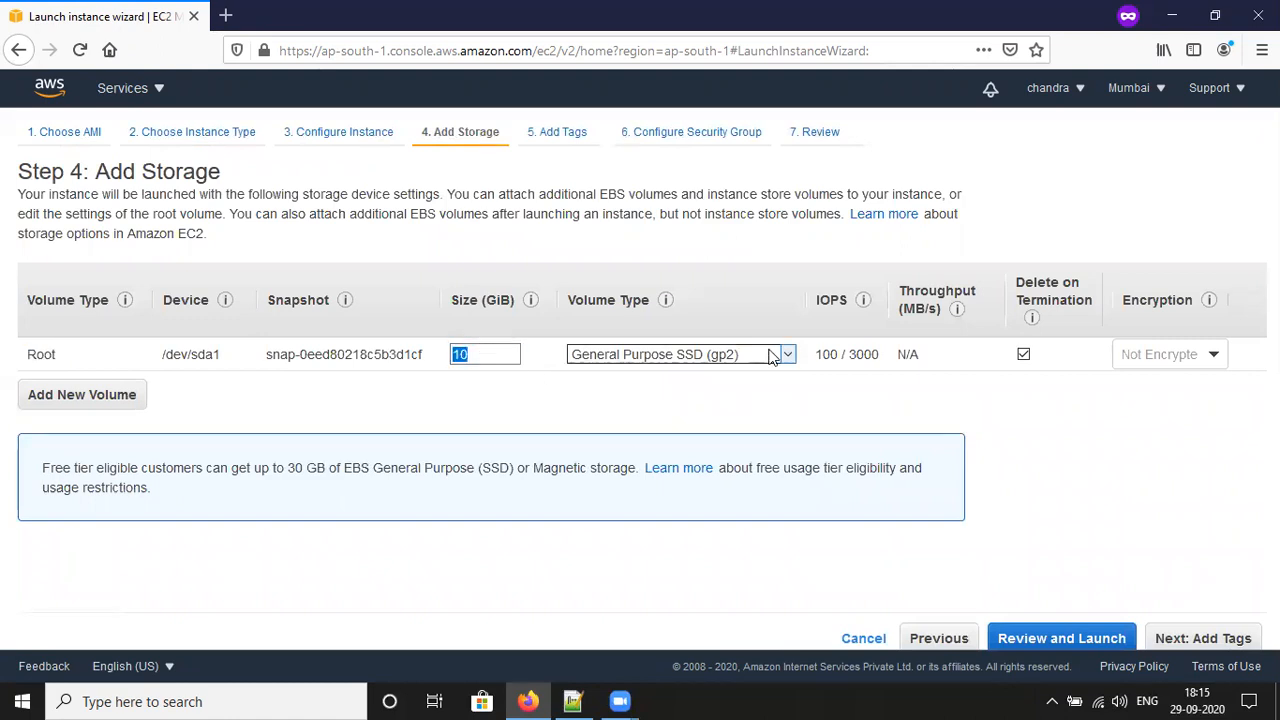
click(771, 356)
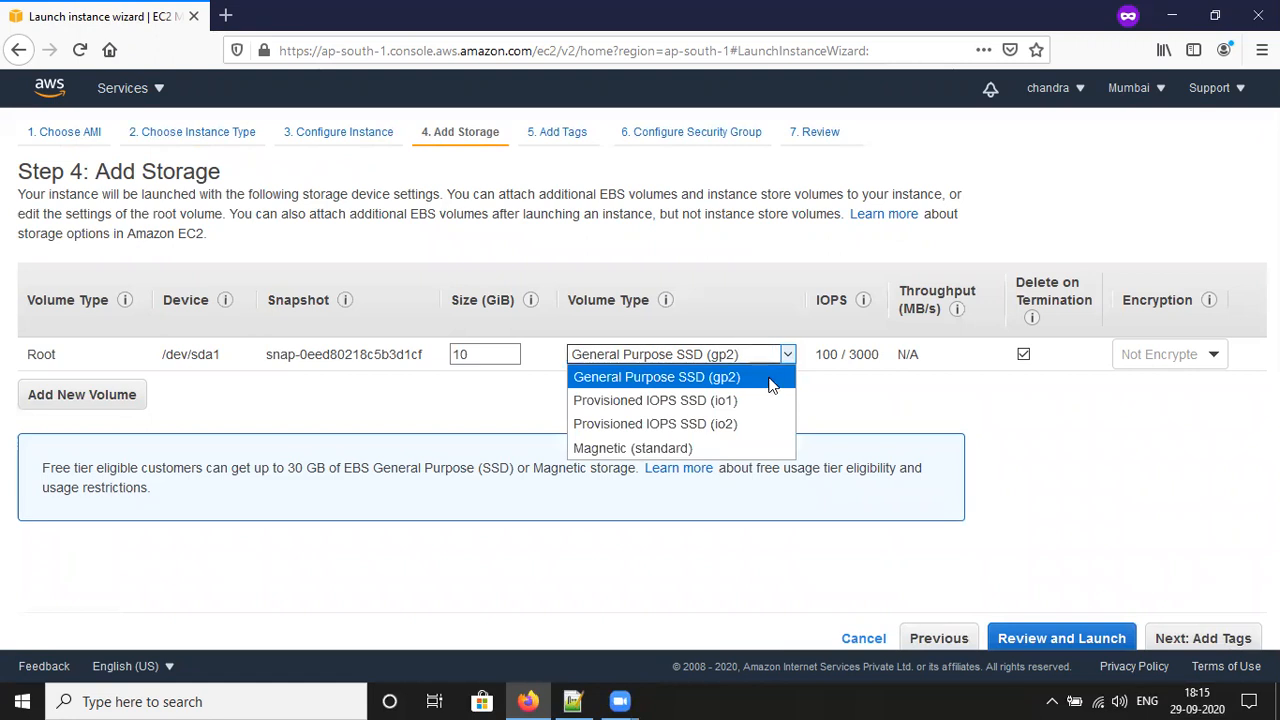
click(860, 413)
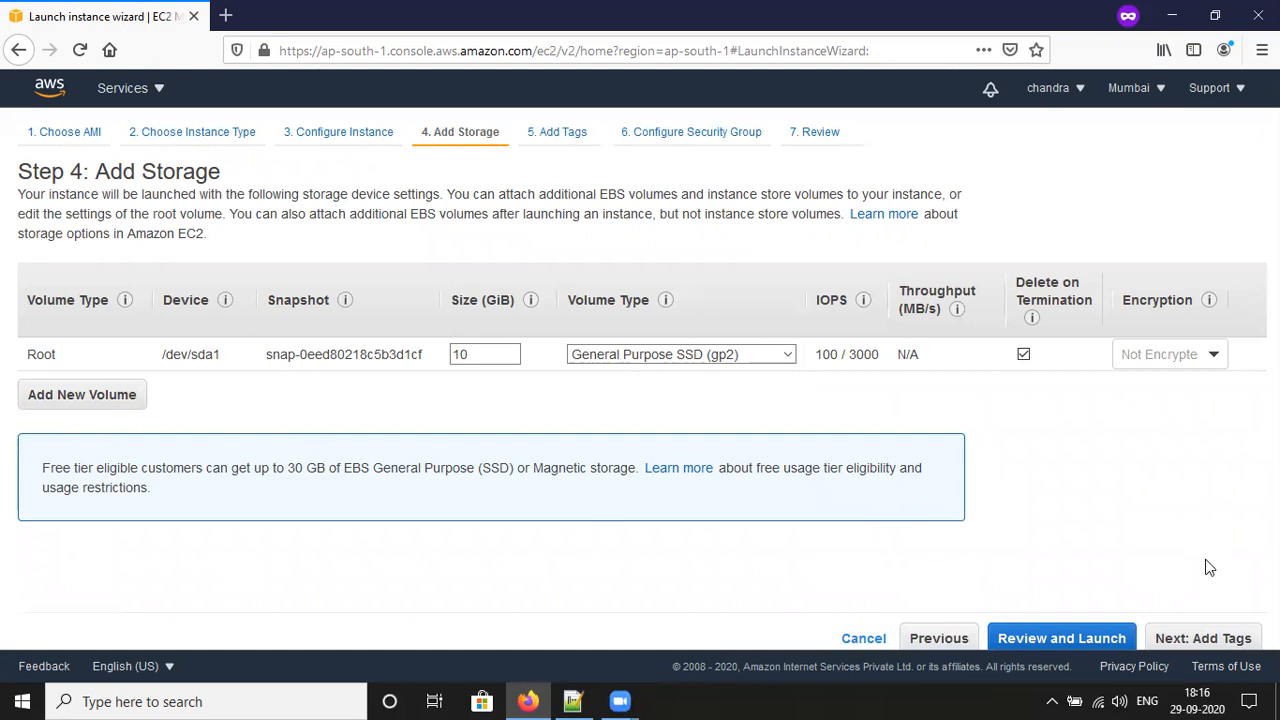
Step: On the Add Tags step, add a tag with key 'aws' and value 'instance'
click(1191, 640)
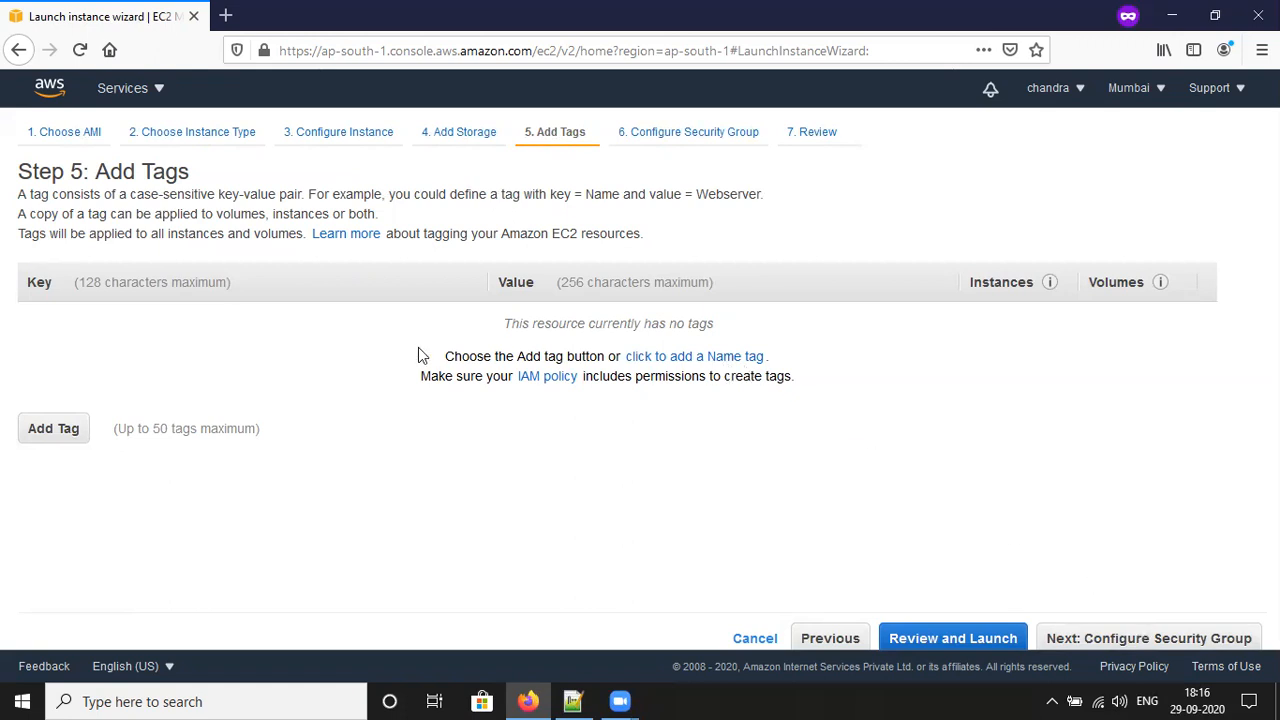
click(50, 430)
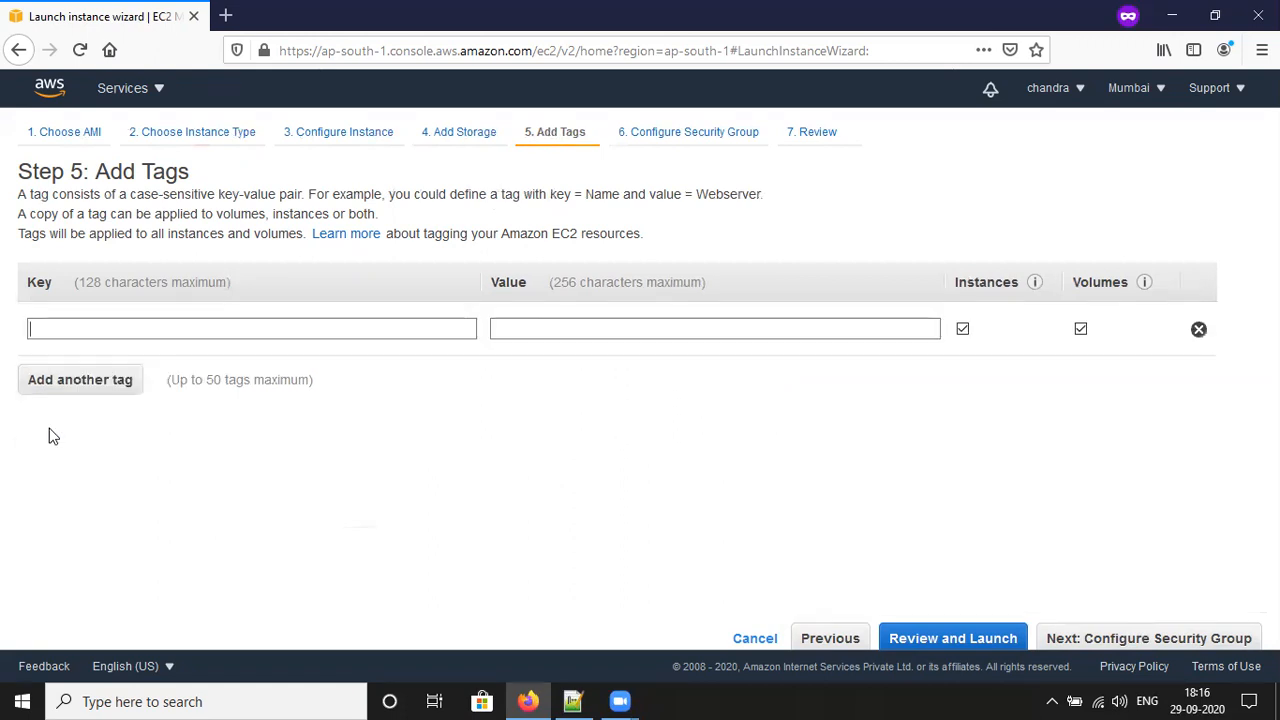
click(94, 332)
text(aws)
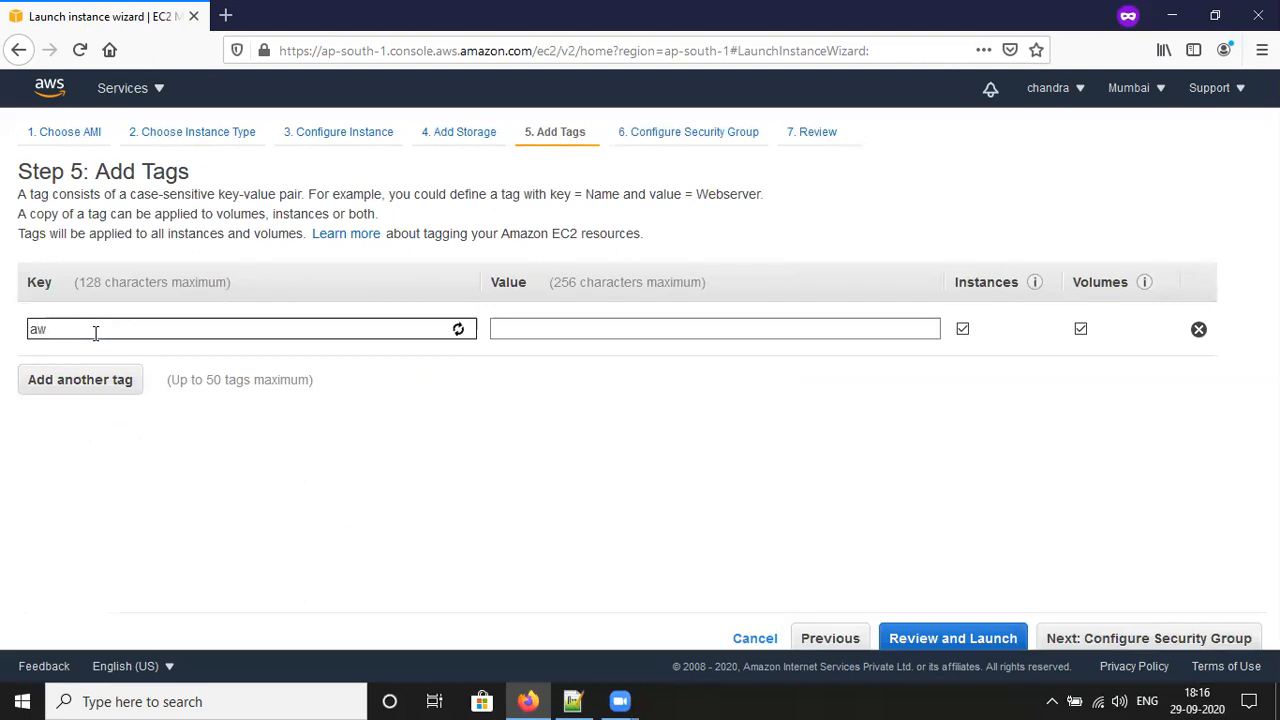
click(564, 323)
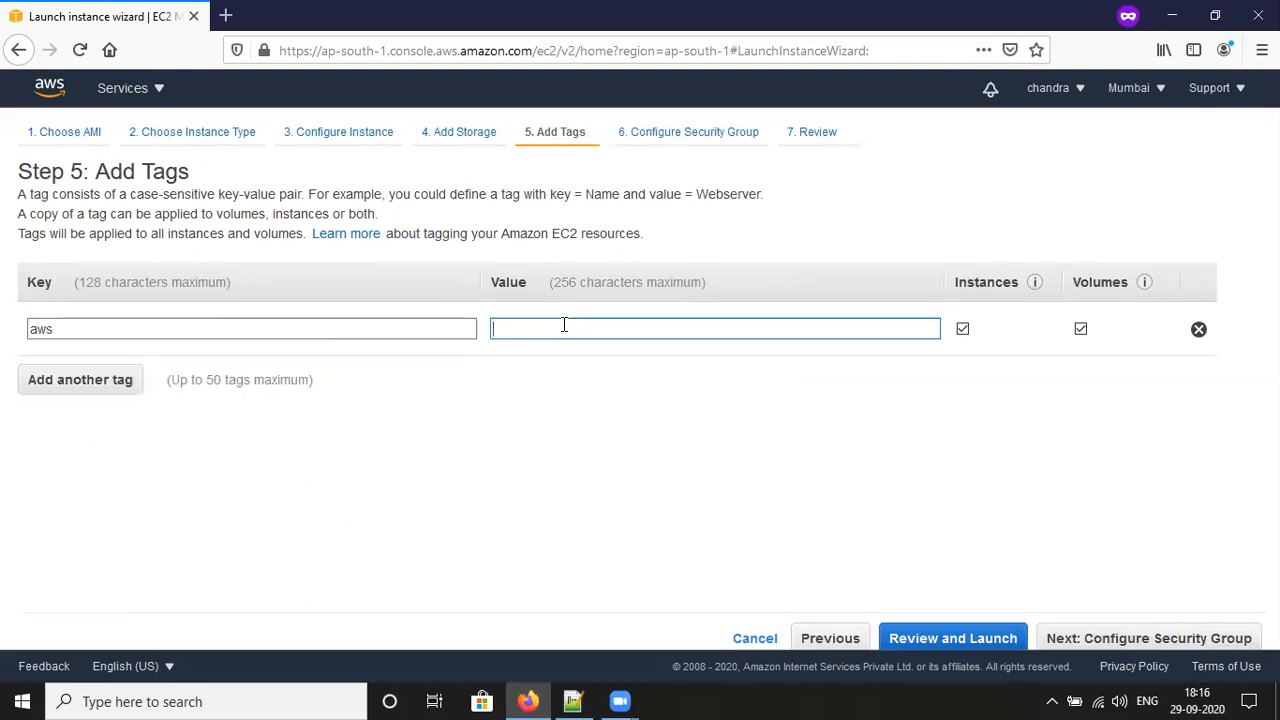
text(ins)
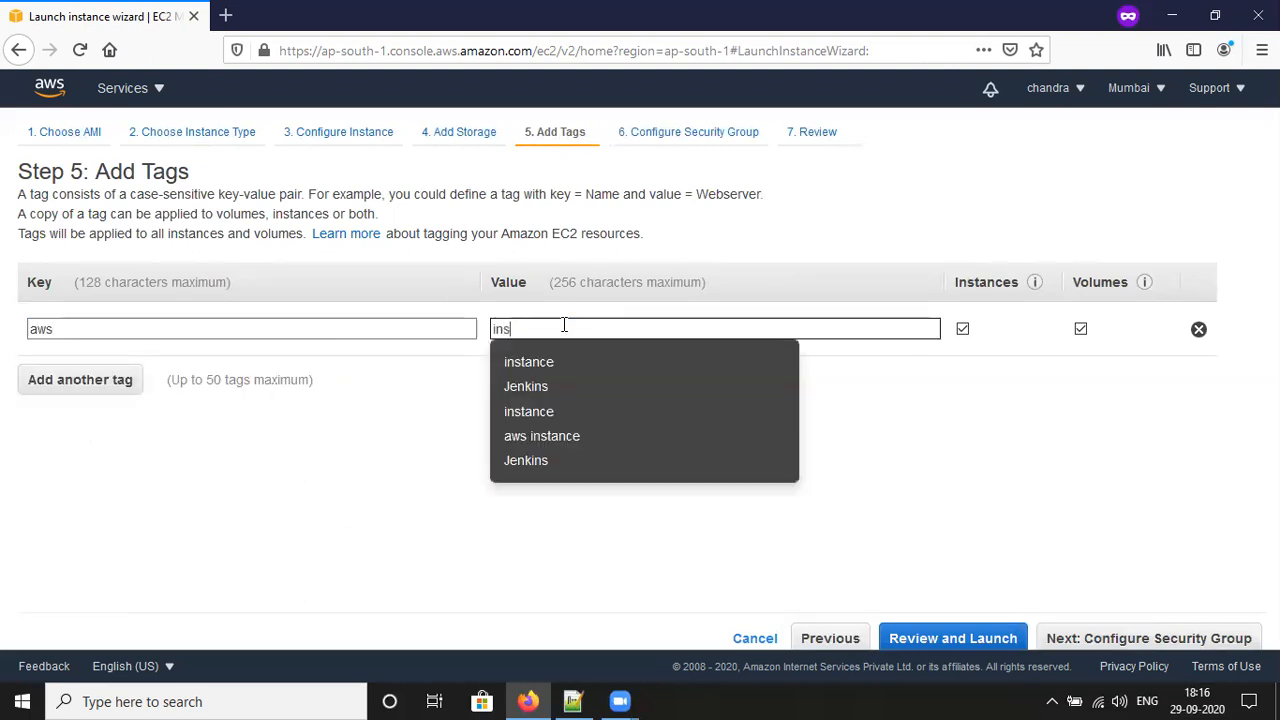
click(559, 371)
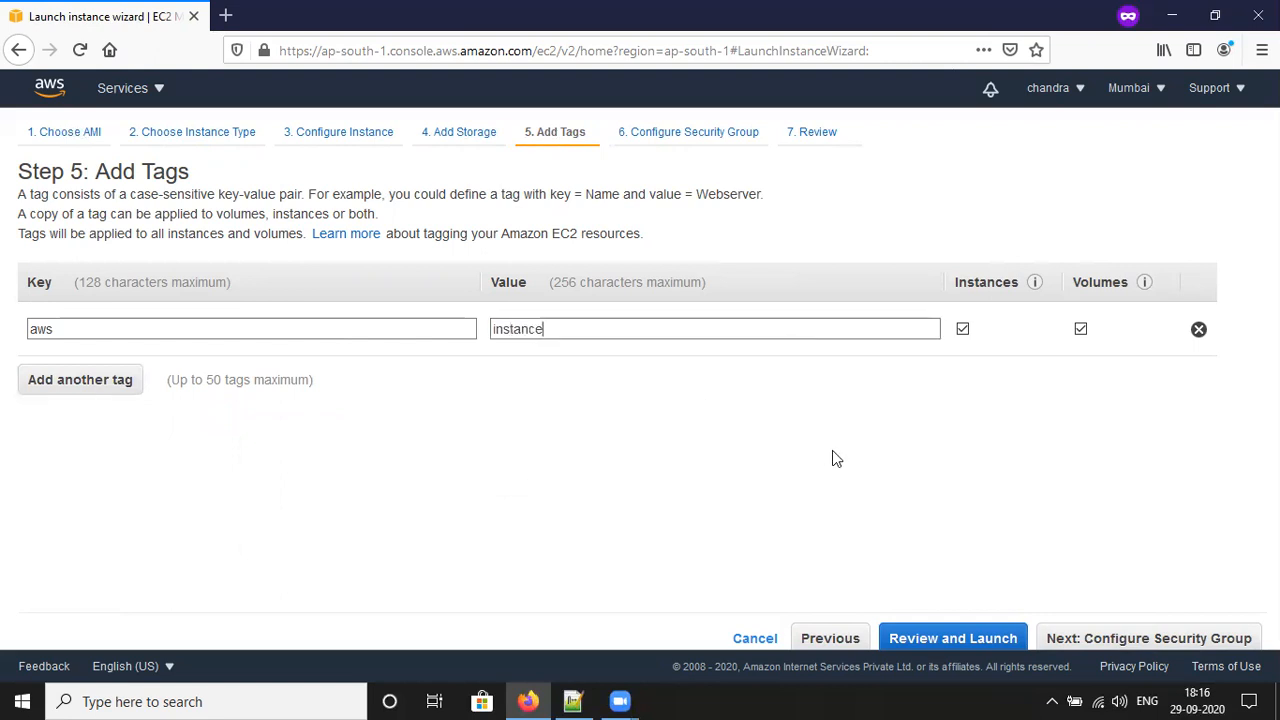
Step: On the Configure Security Group step, keep SSH as the first rule's type
click(1148, 640)
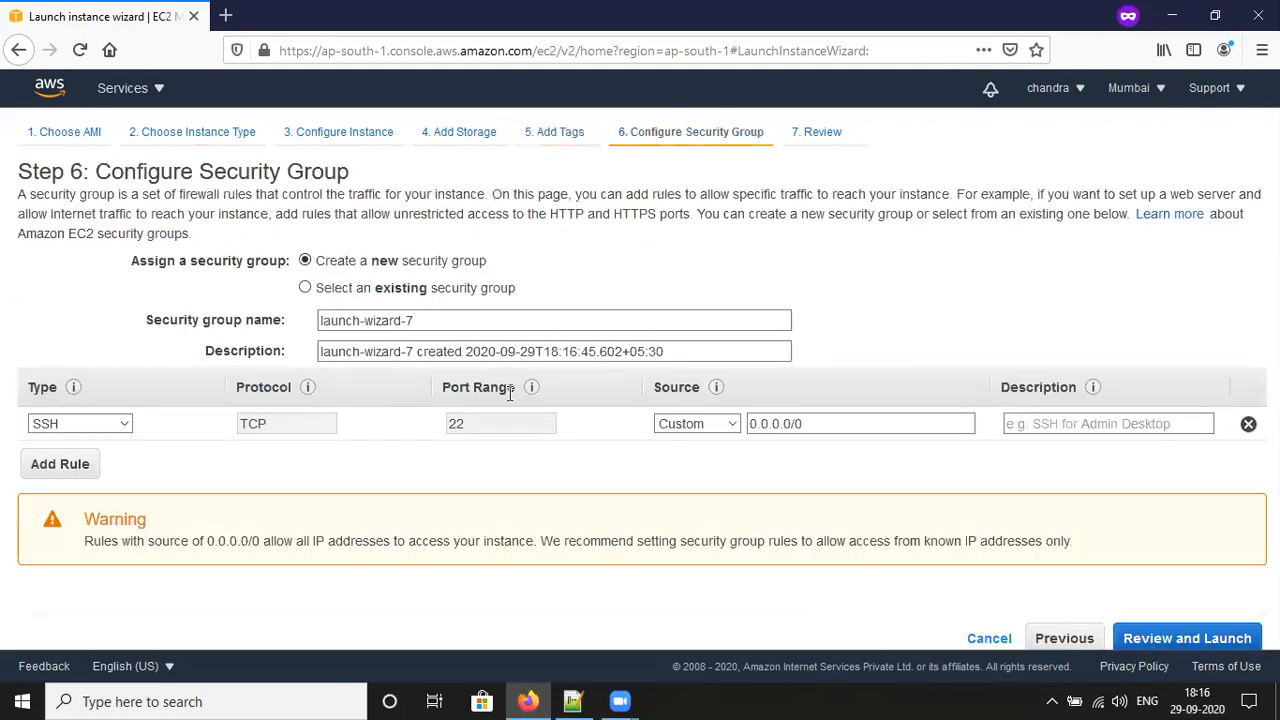
triple_click(296, 175)
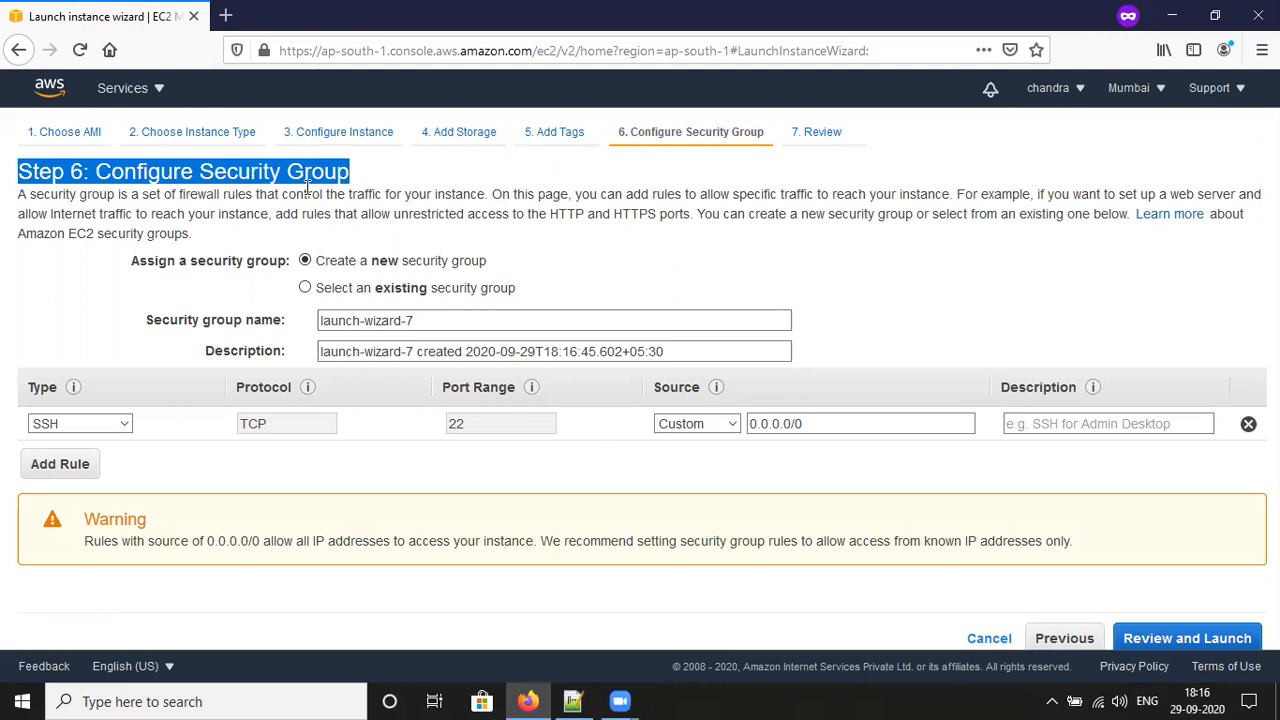
click(100, 426)
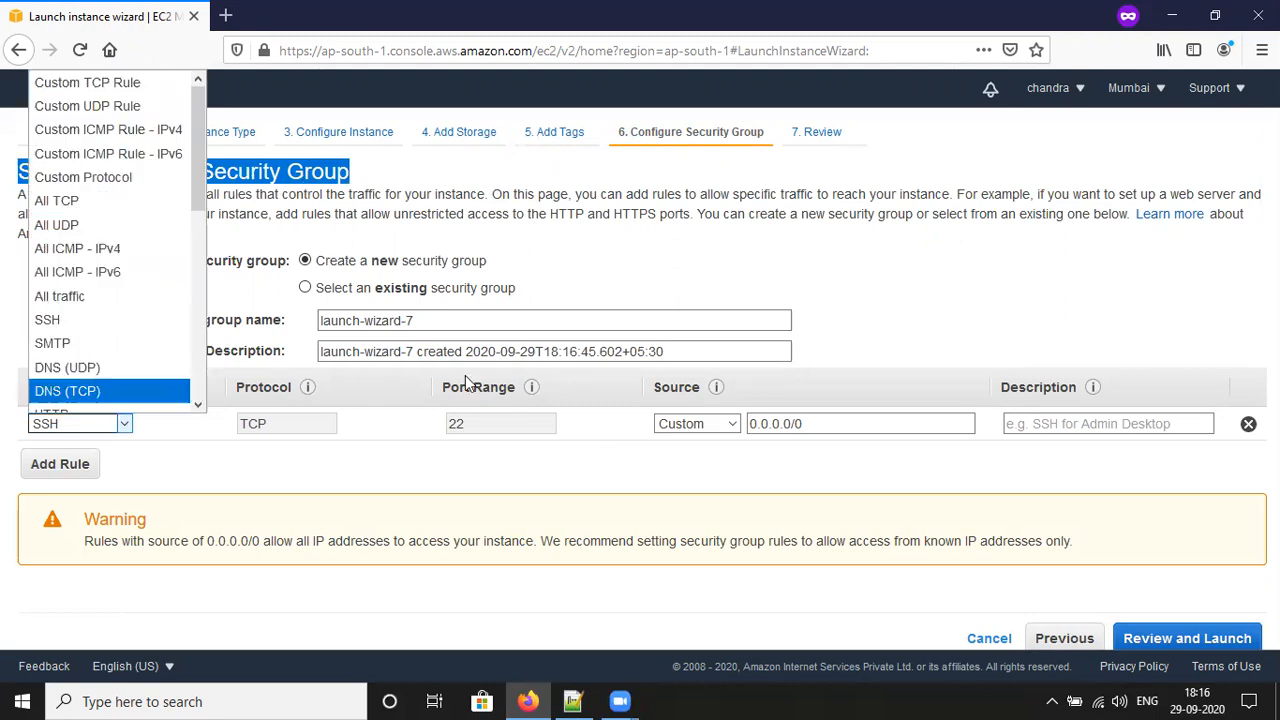
click(920, 307)
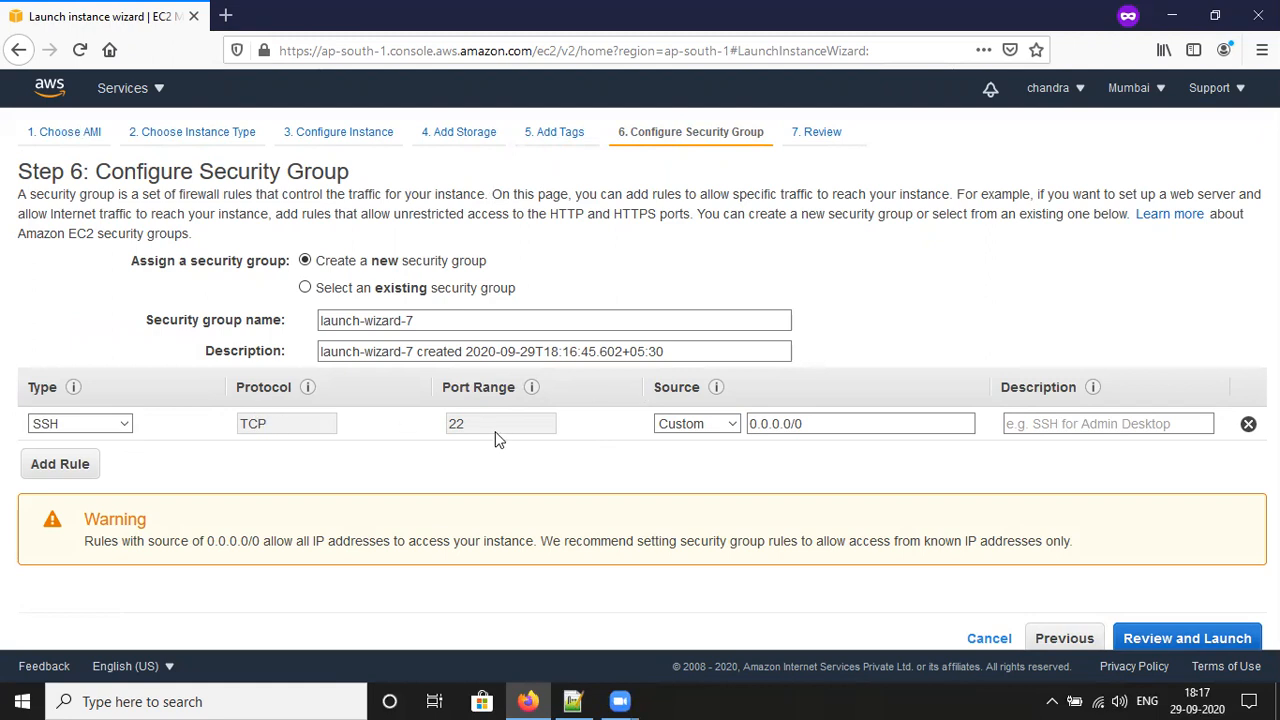
Step: Add an All TCP rule from Anywhere, remove it again, and proceed to Review
click(47, 463)
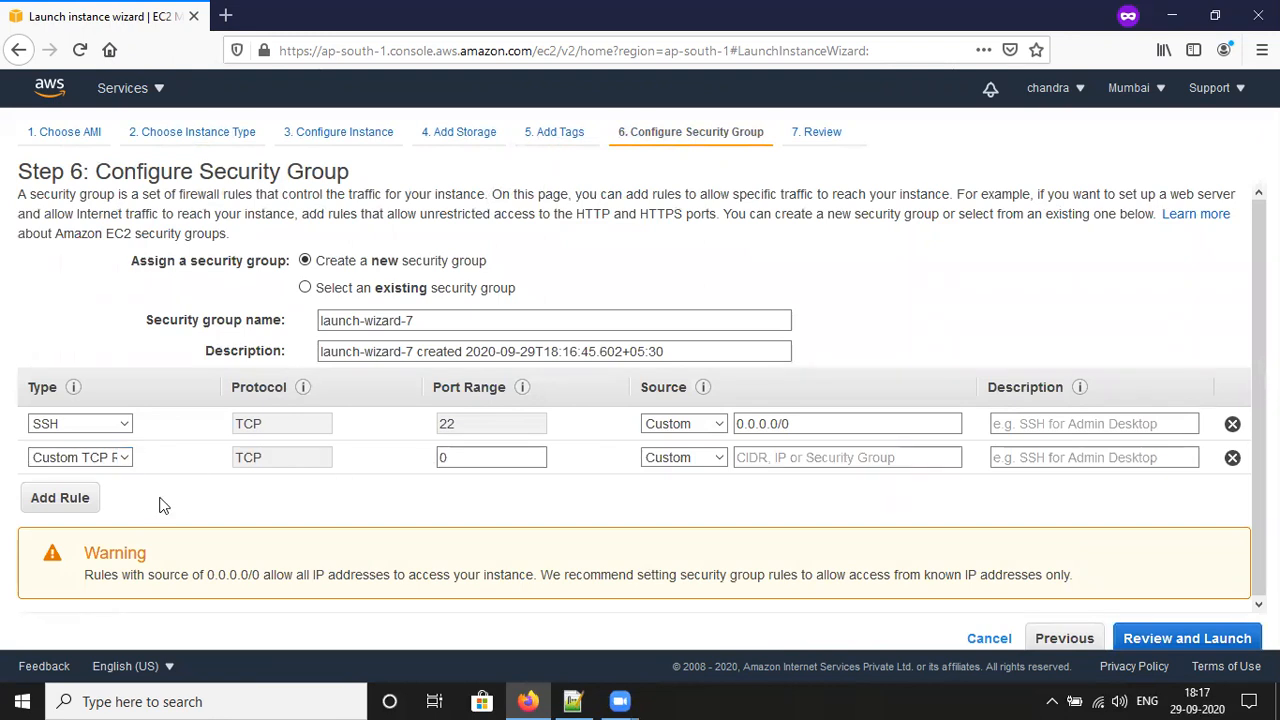
click(120, 457)
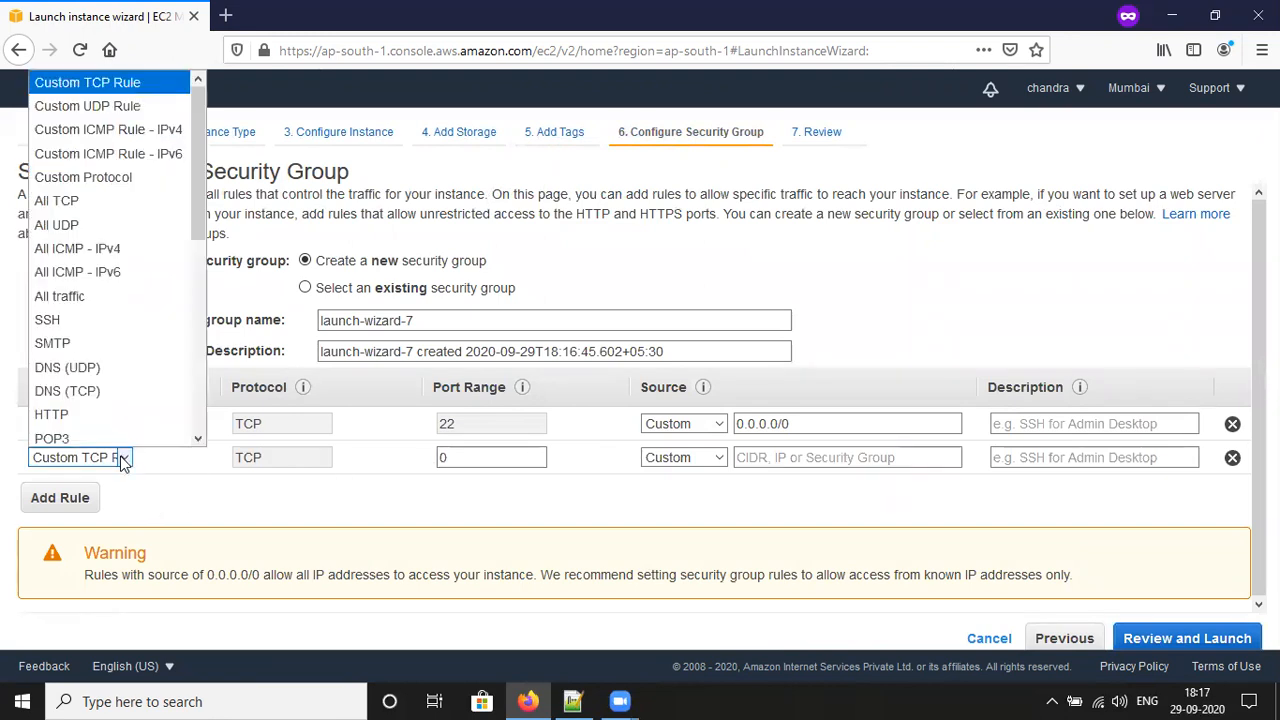
click(60, 200)
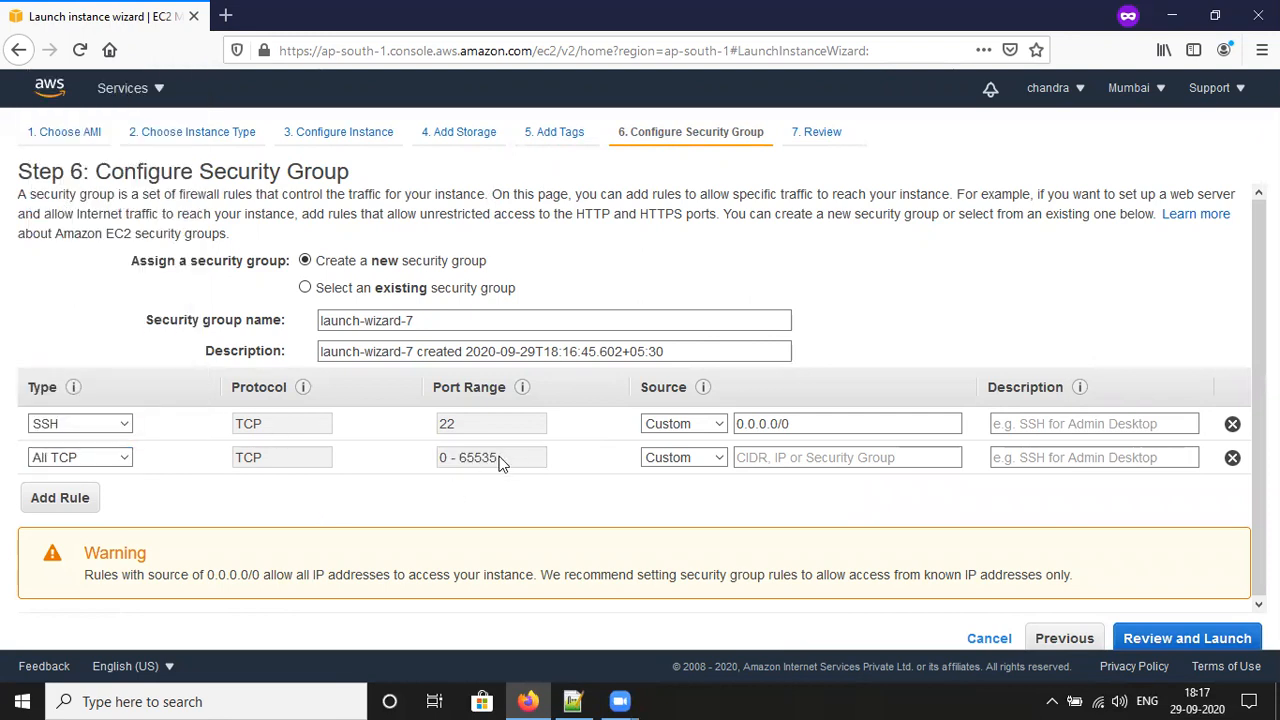
click(716, 460)
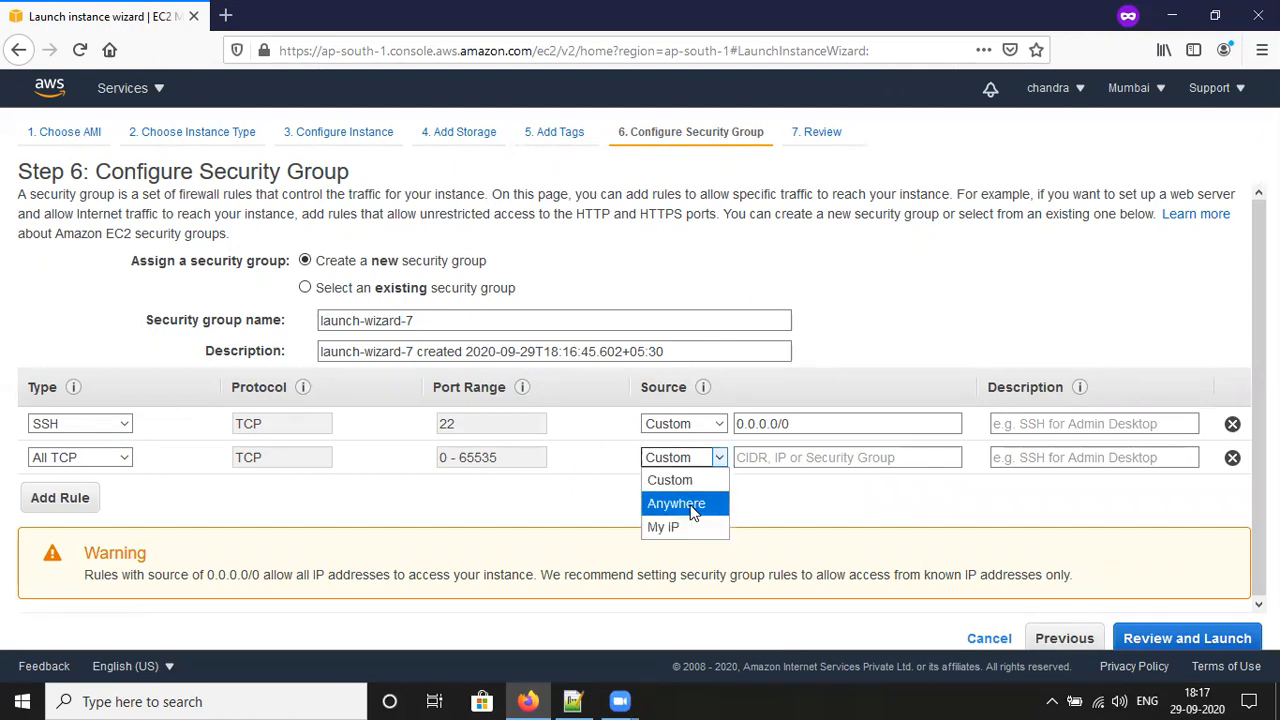
click(690, 506)
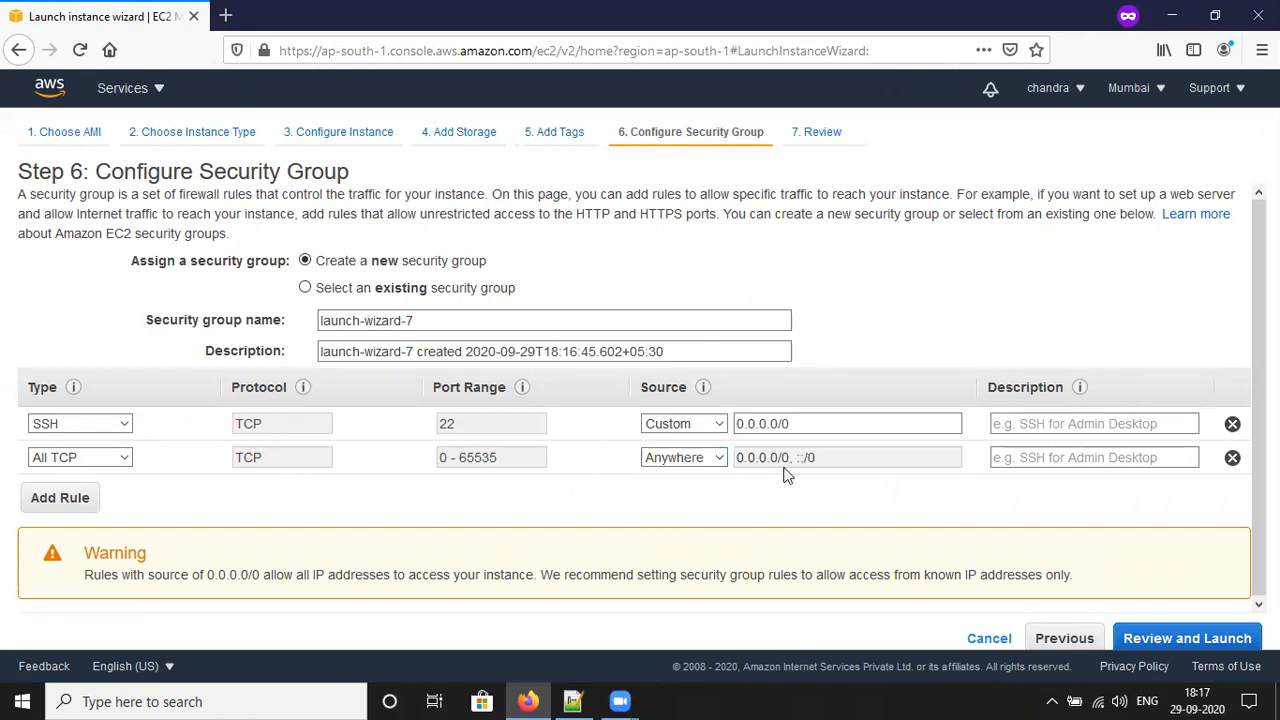
click(1232, 458)
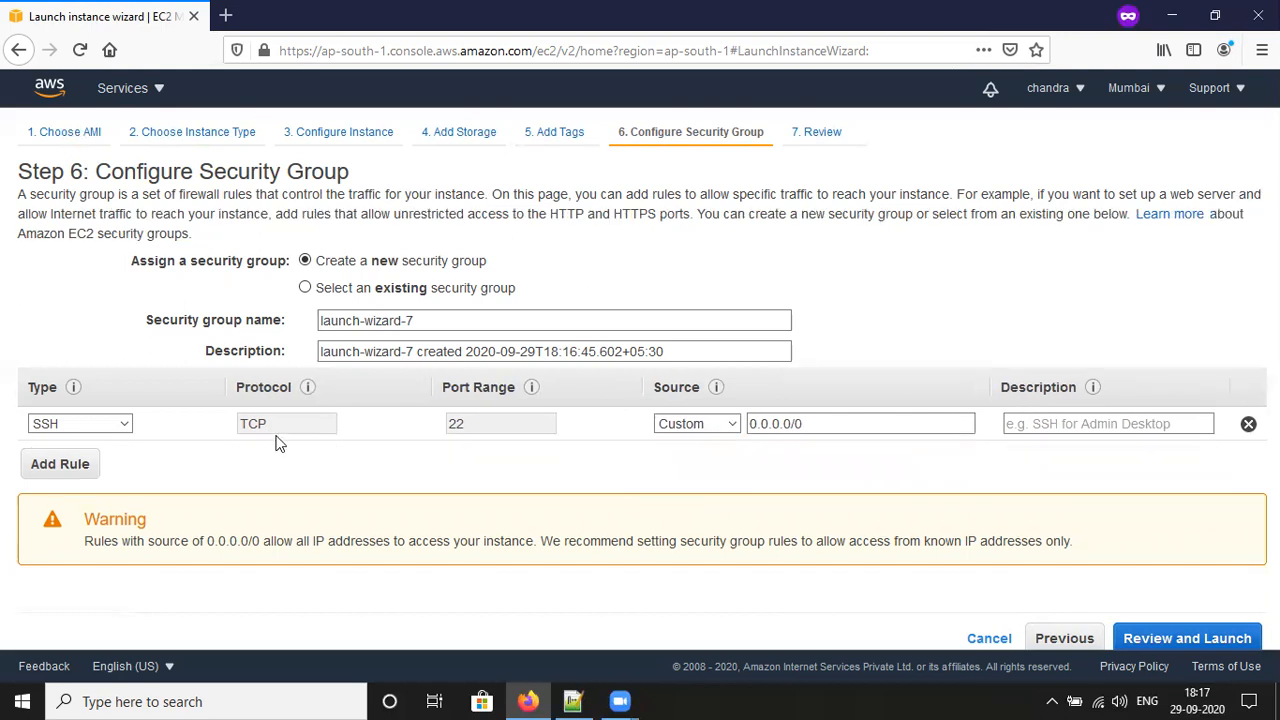
click(1187, 638)
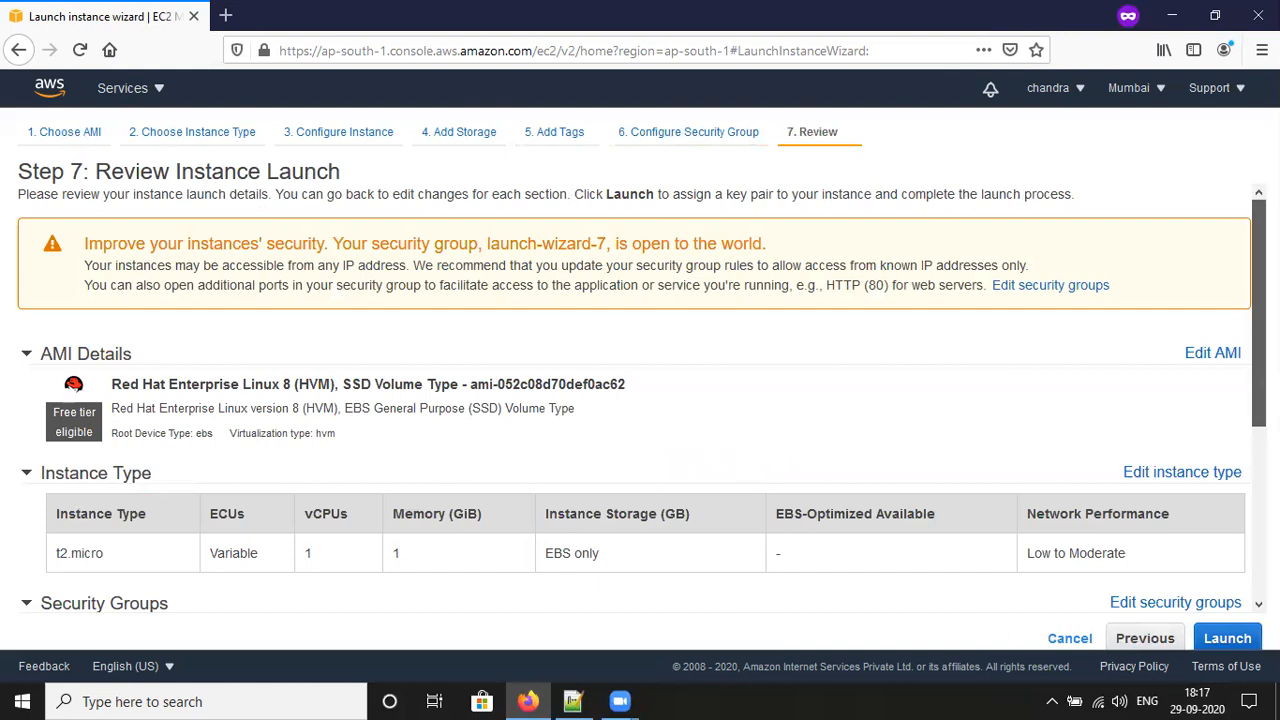
Step: Scroll through the t2.micro launch review, then choose Launch to get the key pair dialog
scroll(640, 400, down, 3)
scroll(1240, 532, down, 3)
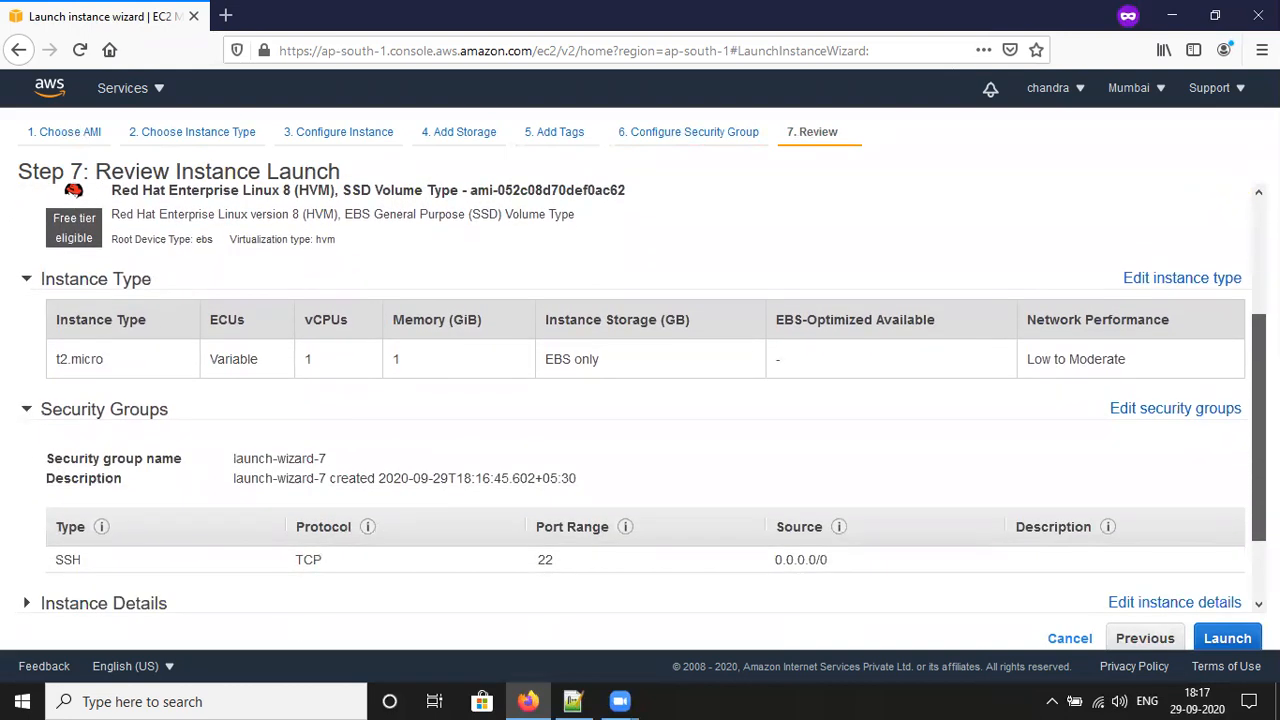
scroll(1209, 326, up, 6)
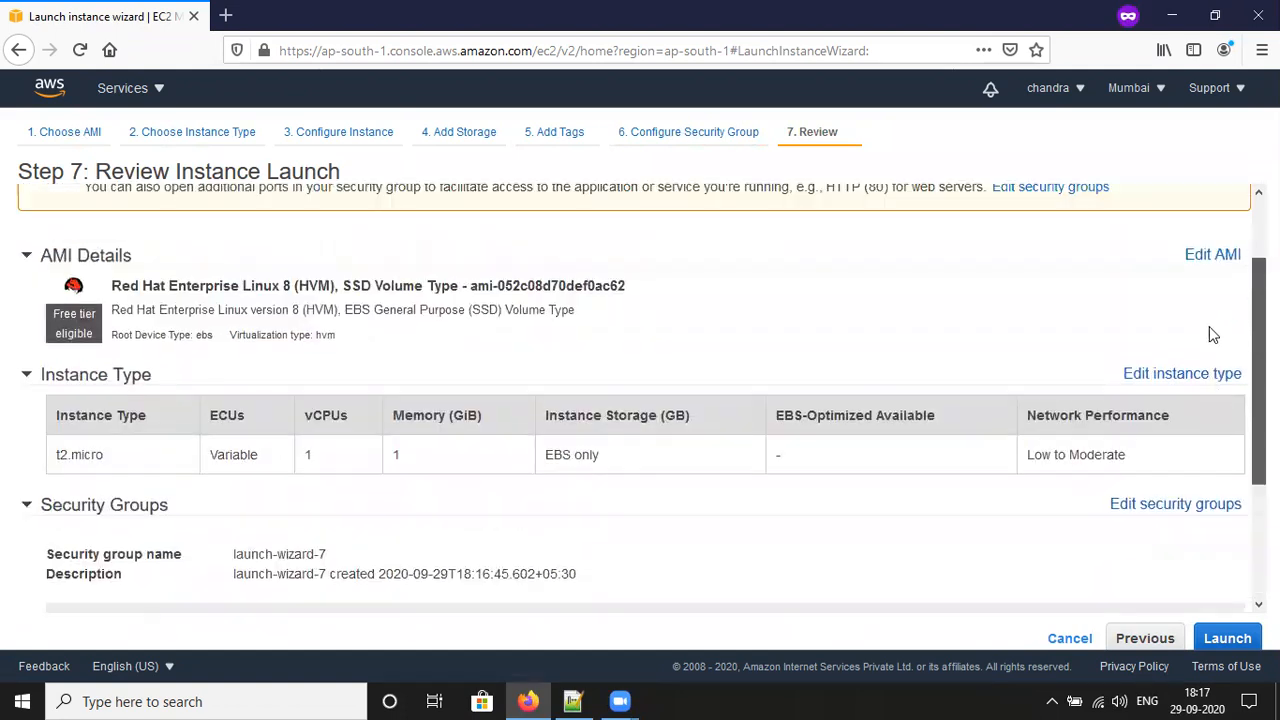
click(1227, 641)
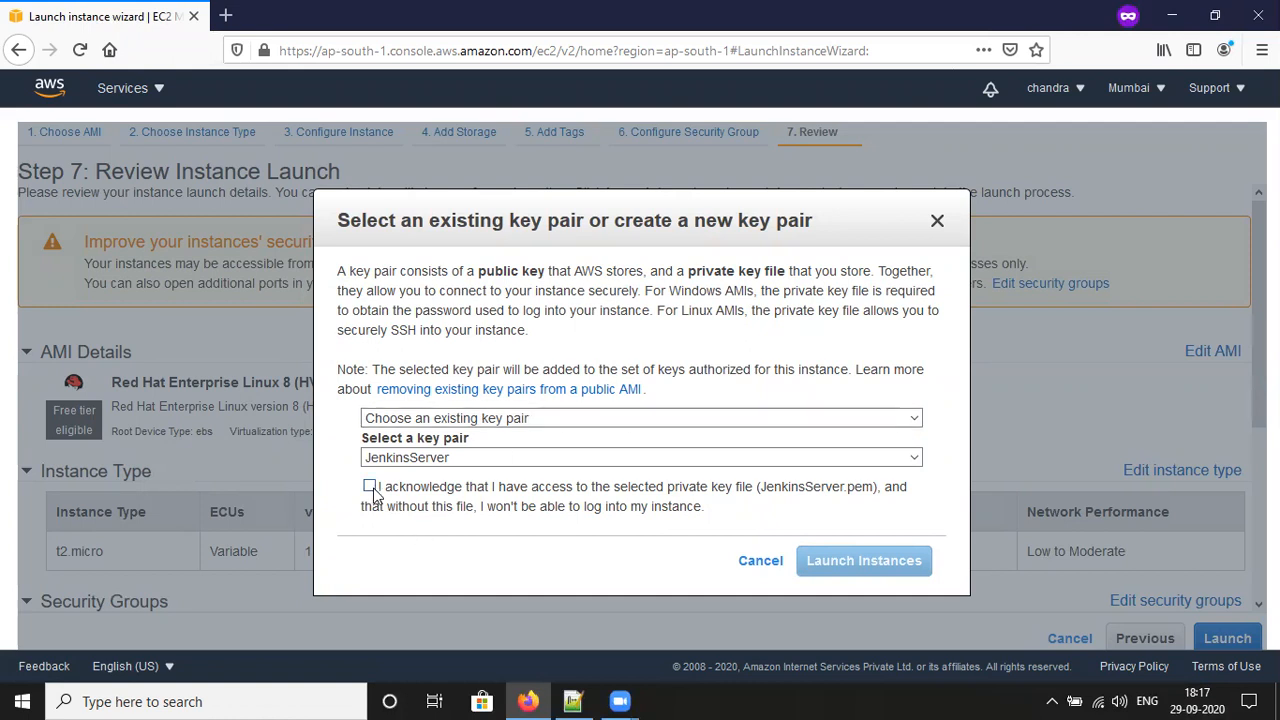
Step: Use the existing JenkinsServer key pair, acknowledge the .pem file, and launch the instance
click(583, 417)
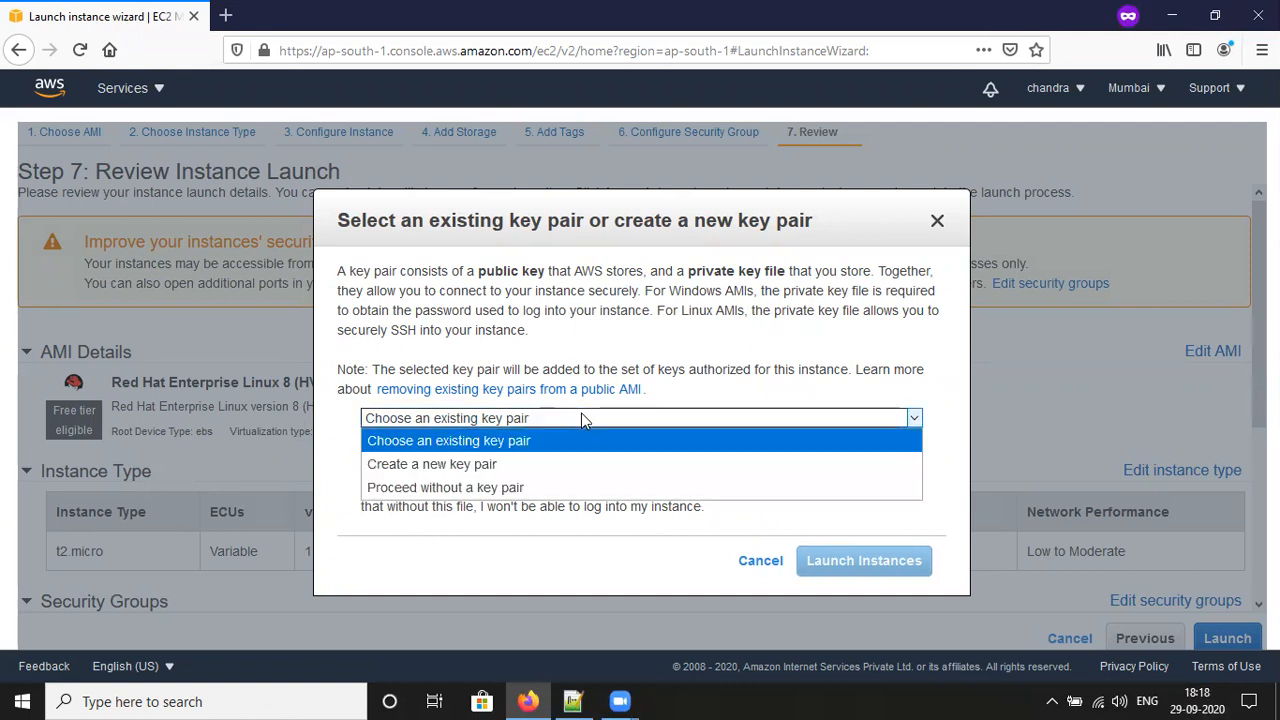
click(508, 465)
click(451, 464)
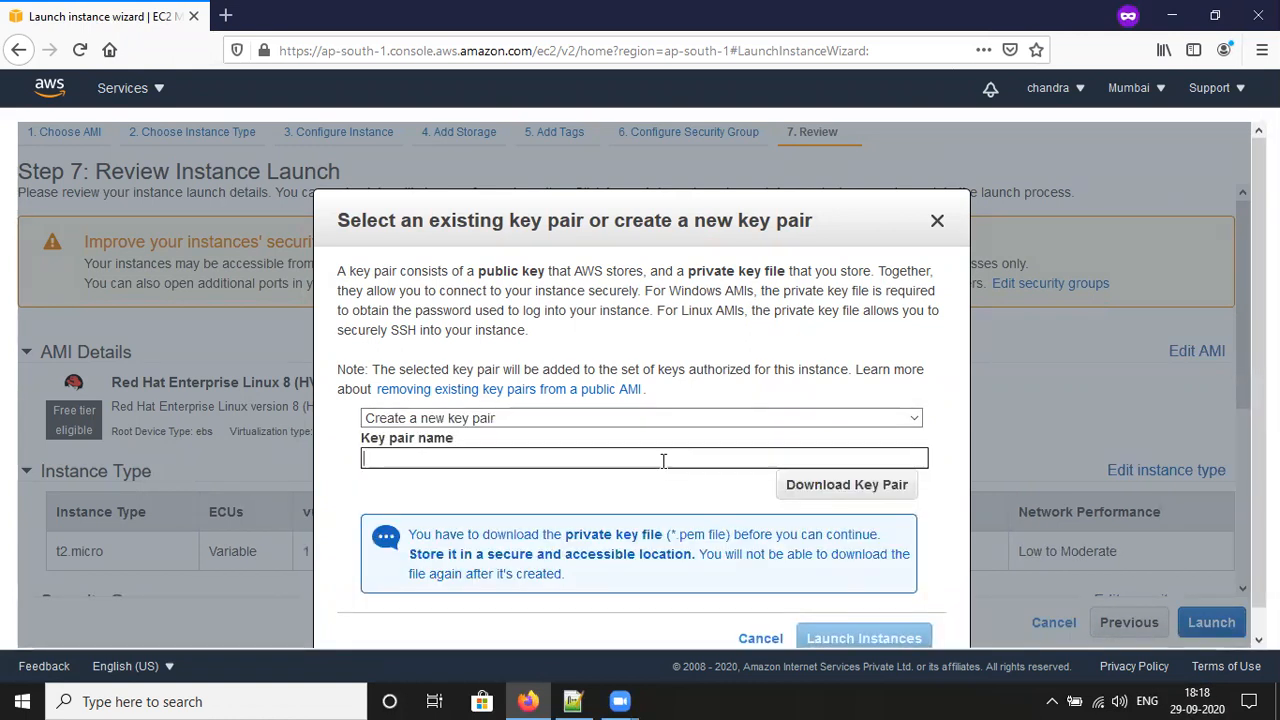
click(545, 421)
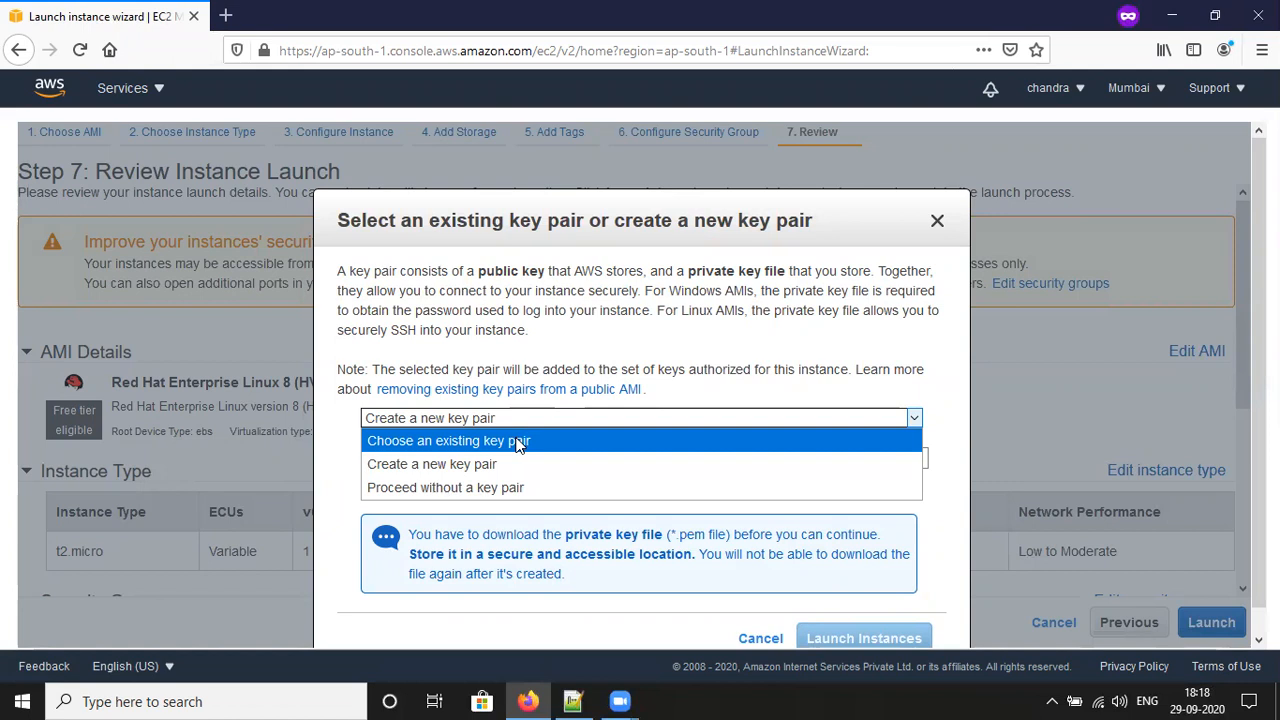
click(518, 445)
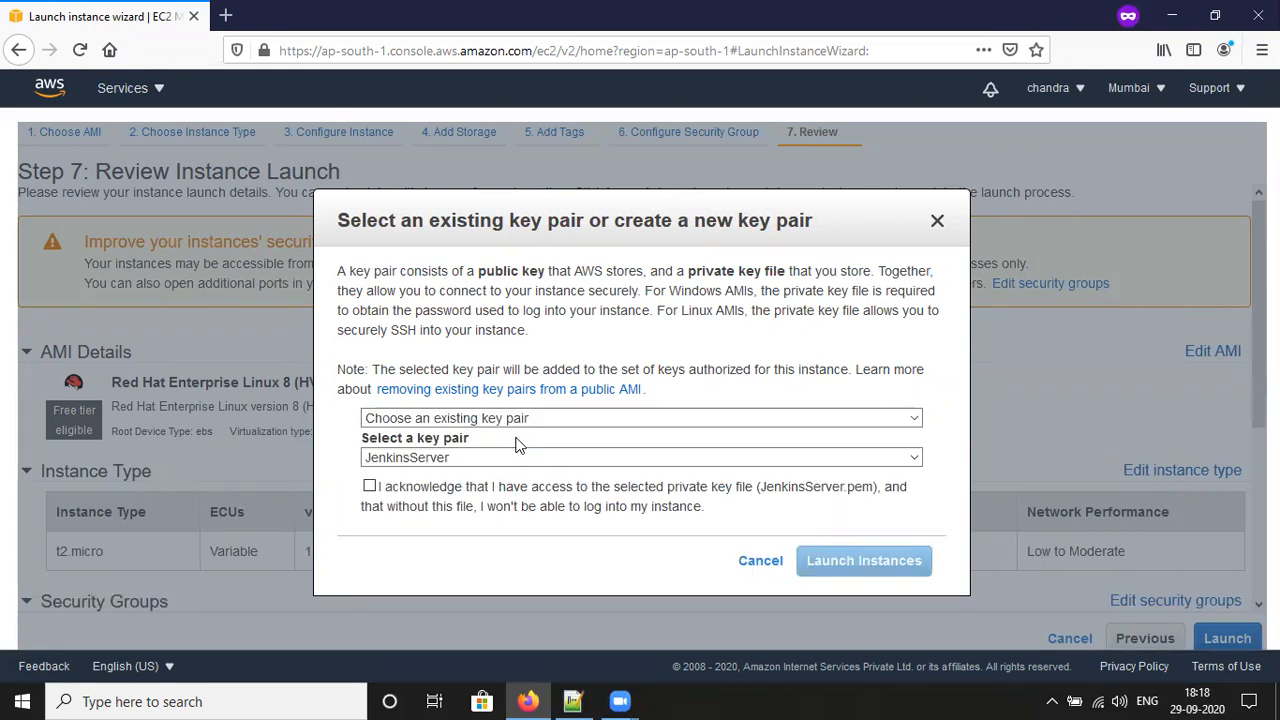
click(370, 488)
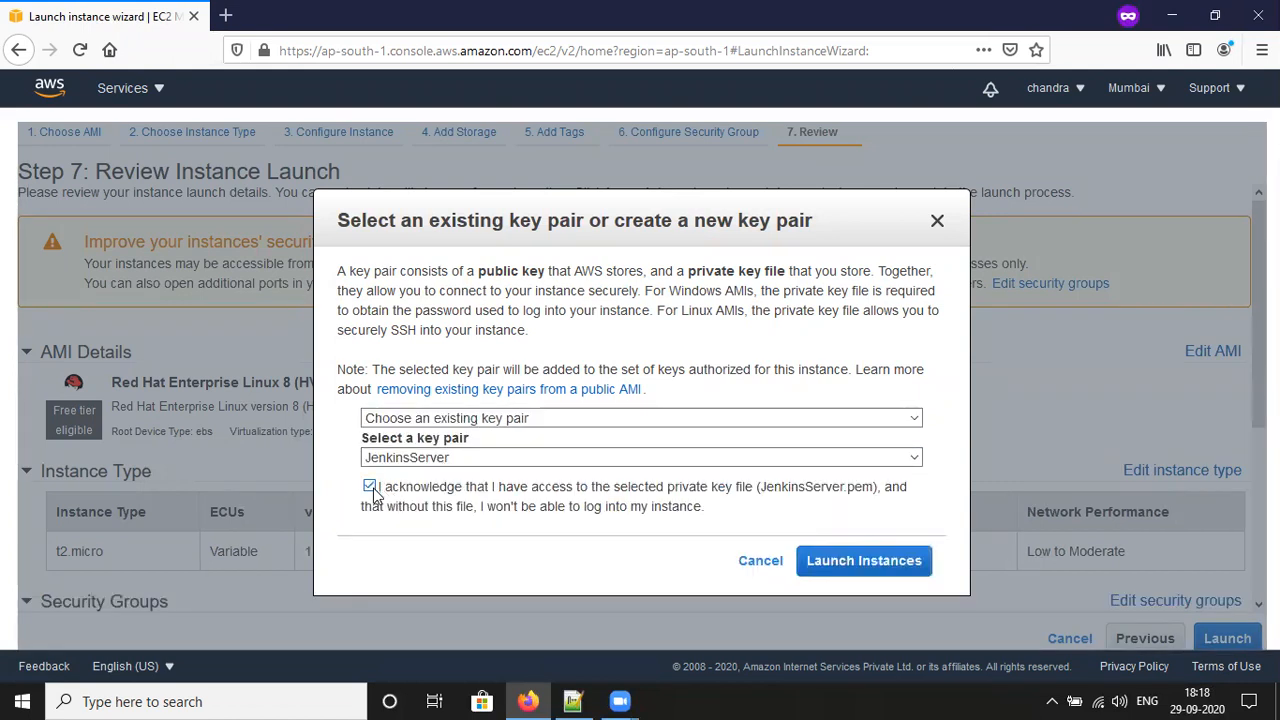
click(866, 561)
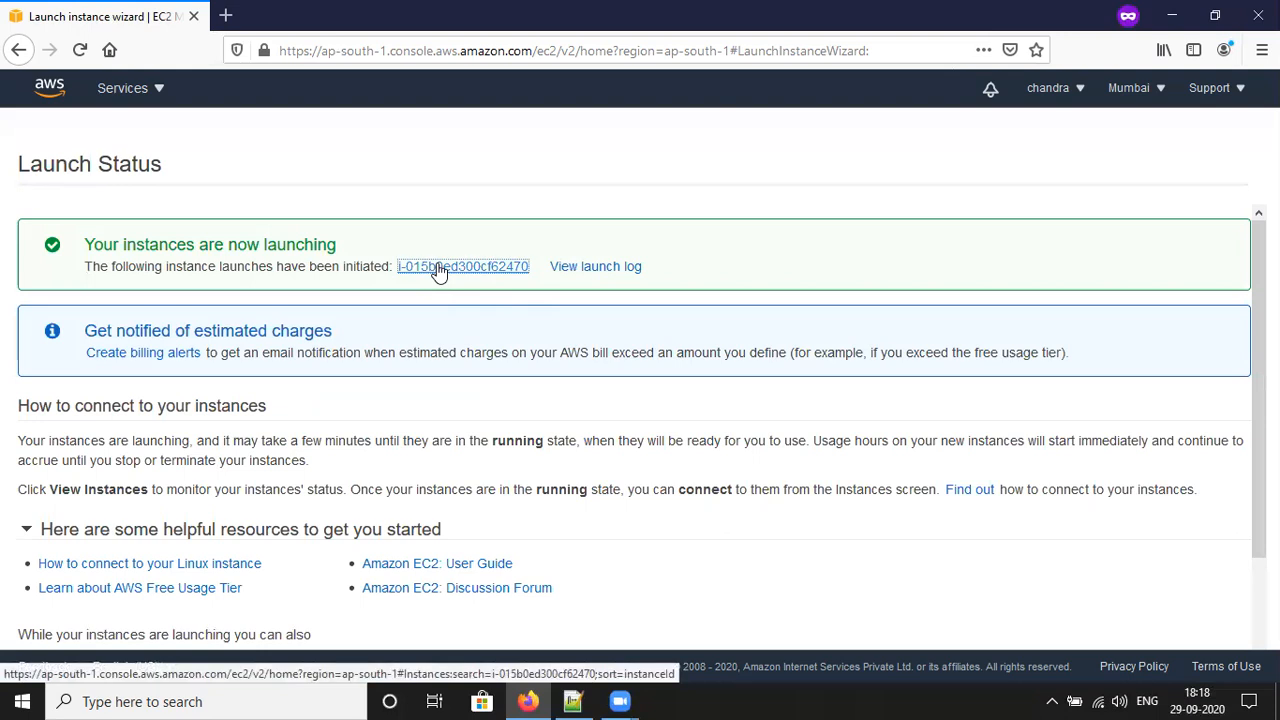
Step: Rename the new instance to 'aws instance' in the Instances list
click(437, 268)
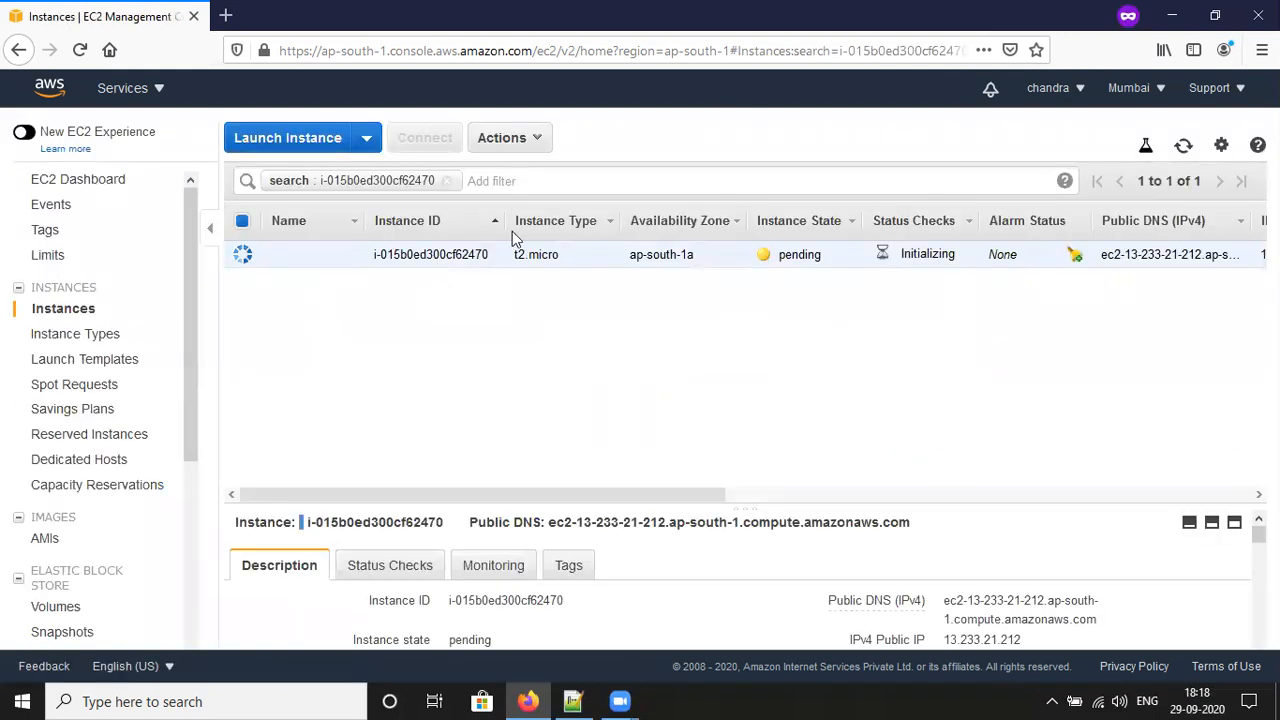
click(345, 258)
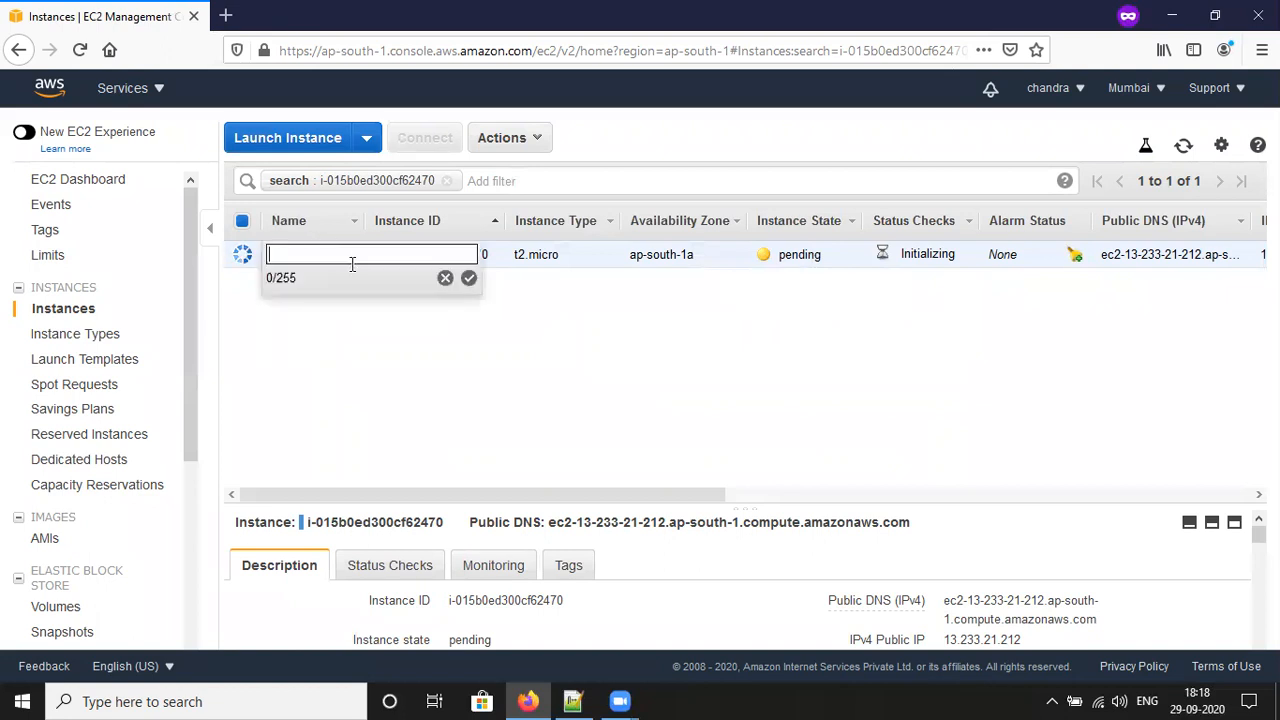
text(aws)
text( insta)
text(ncw)
key(BackSpace)
text(e)
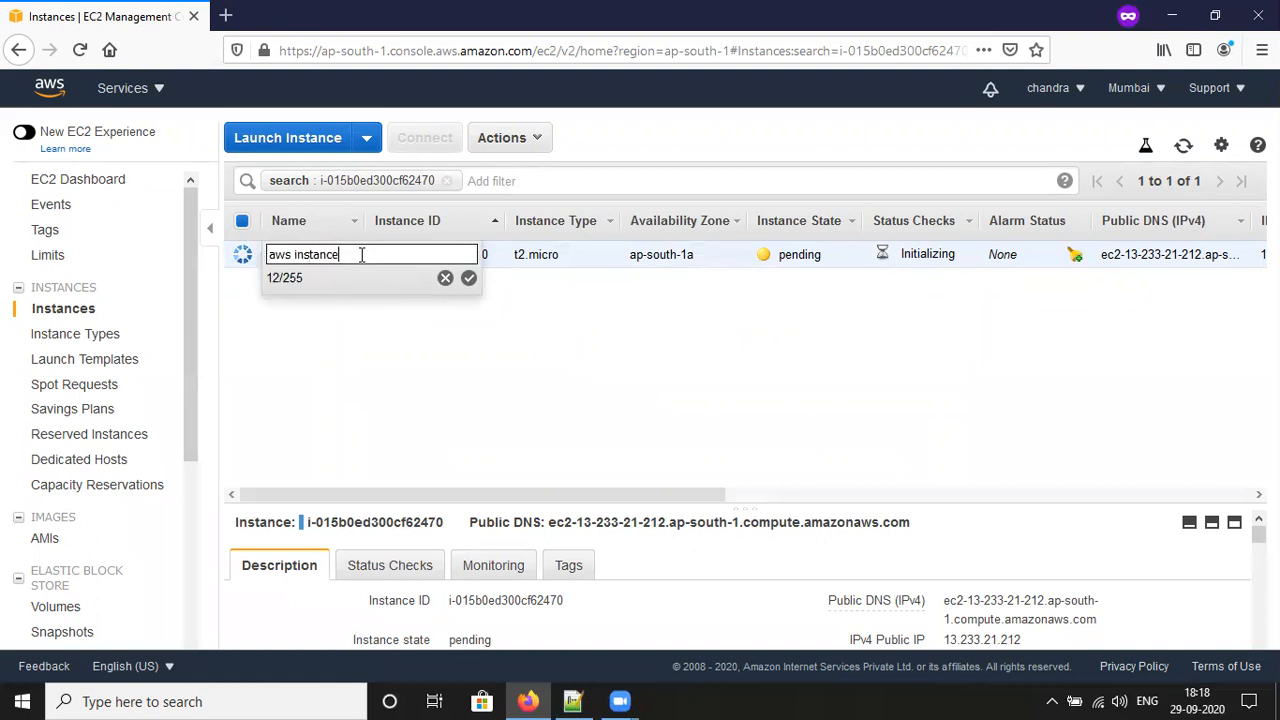
click(468, 278)
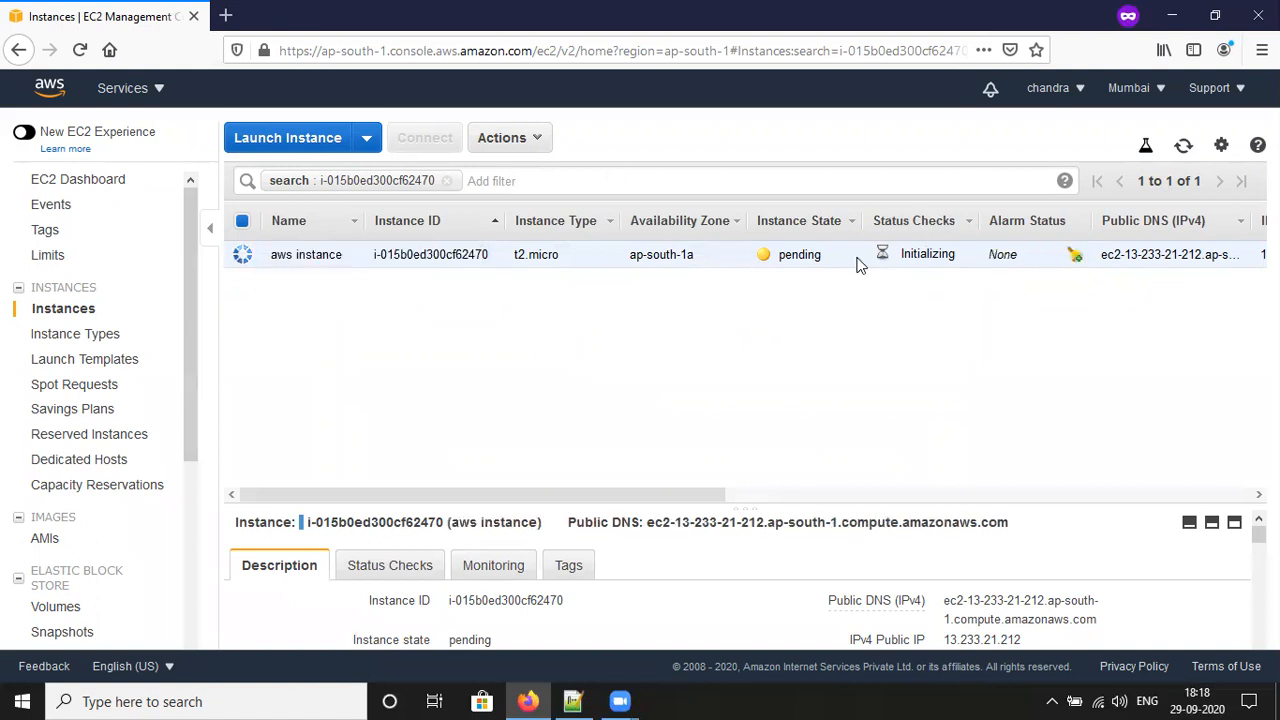
Step: Highlight details of the instance row and select the page address
drag(669, 500, 1194, 500)
drag(1083, 494, 466, 518)
click(902, 52)
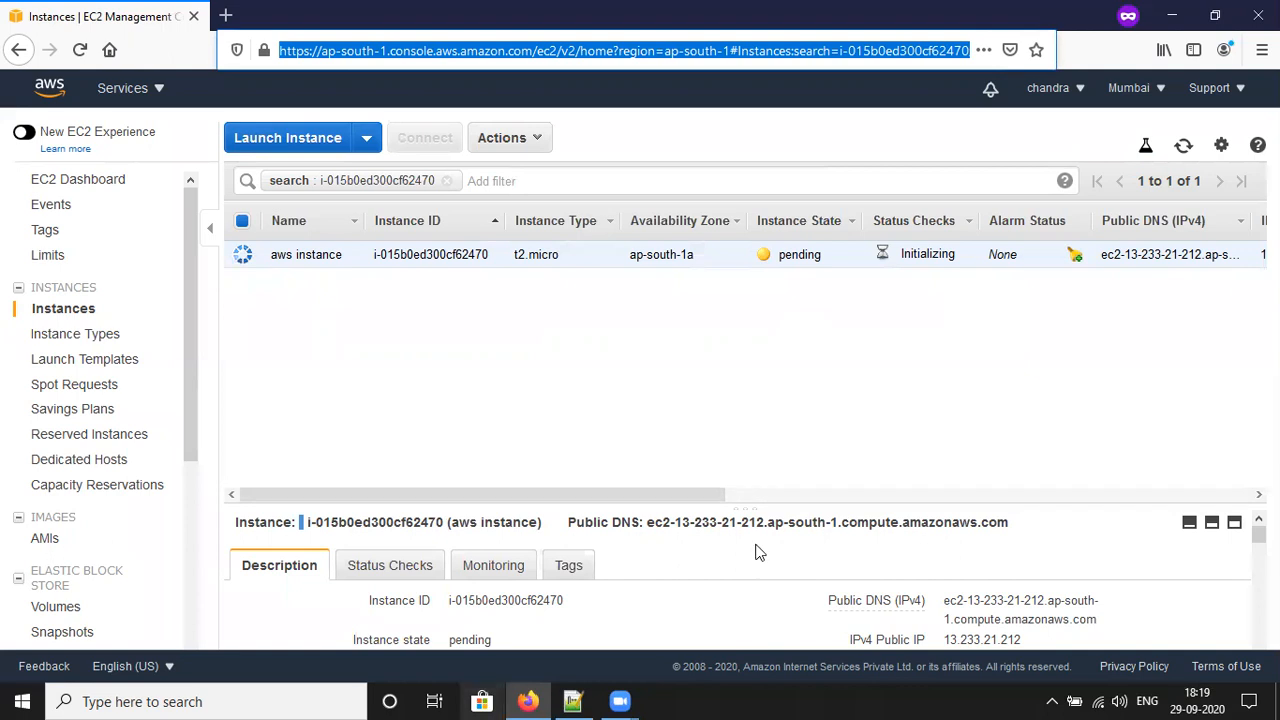
Step: Browse This PC to New Volume (G:)\AWS and start Git Bash Here there
key(super+e)
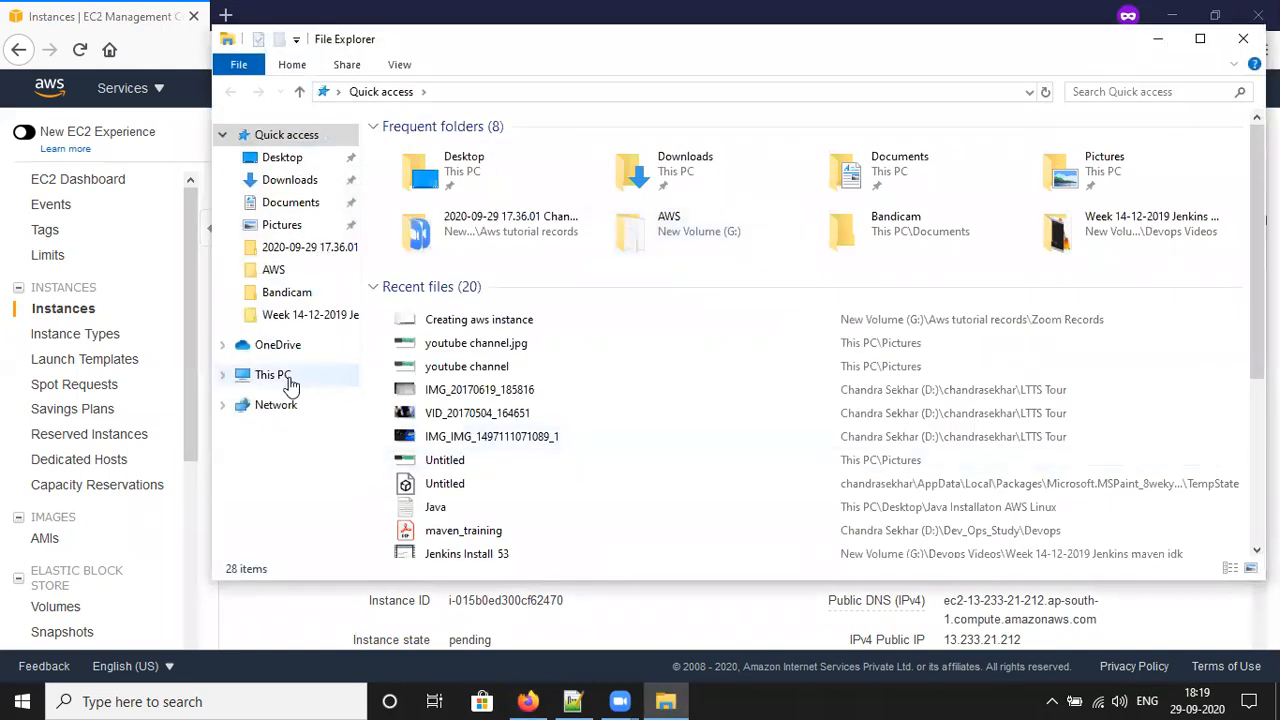
click(272, 375)
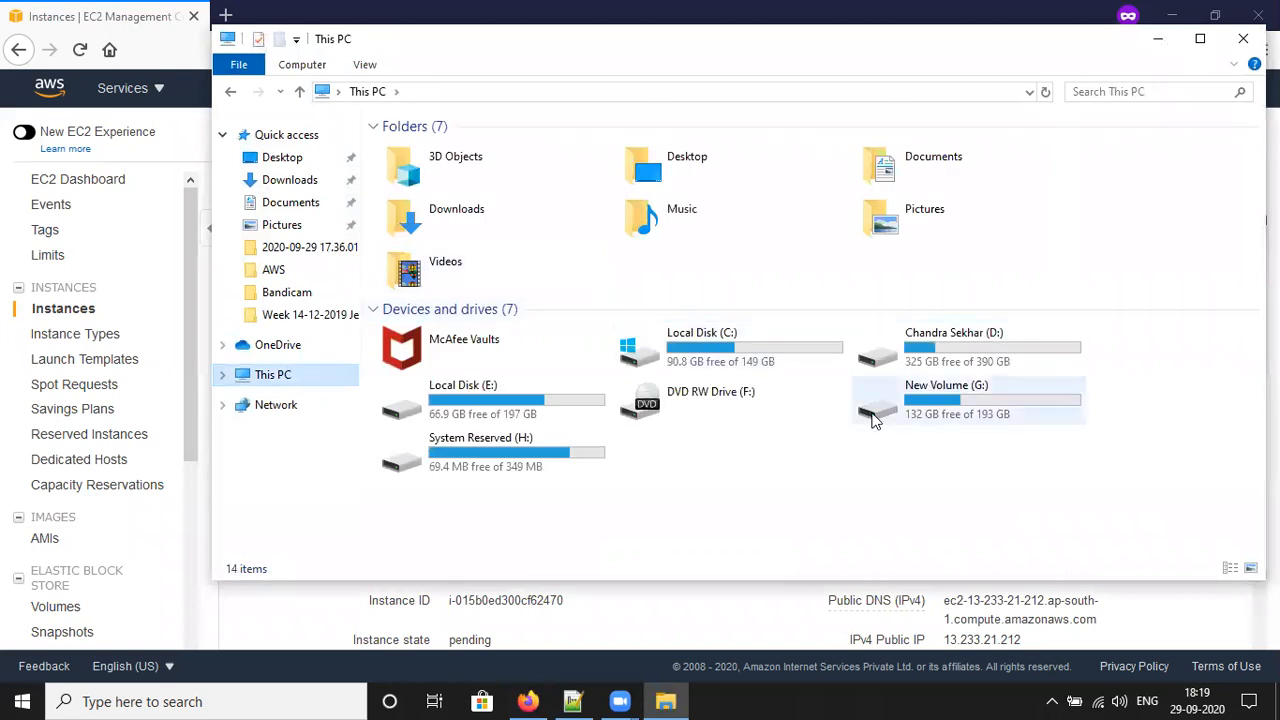
double_click(1034, 389)
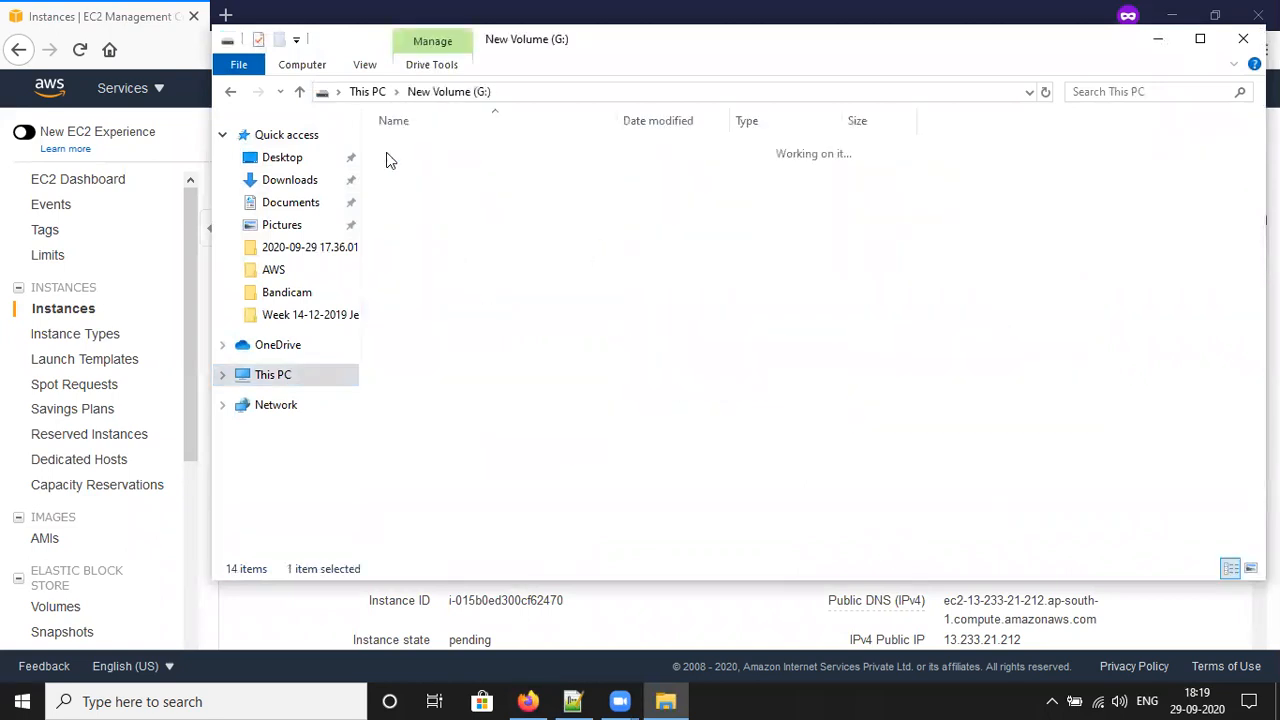
double_click(458, 147)
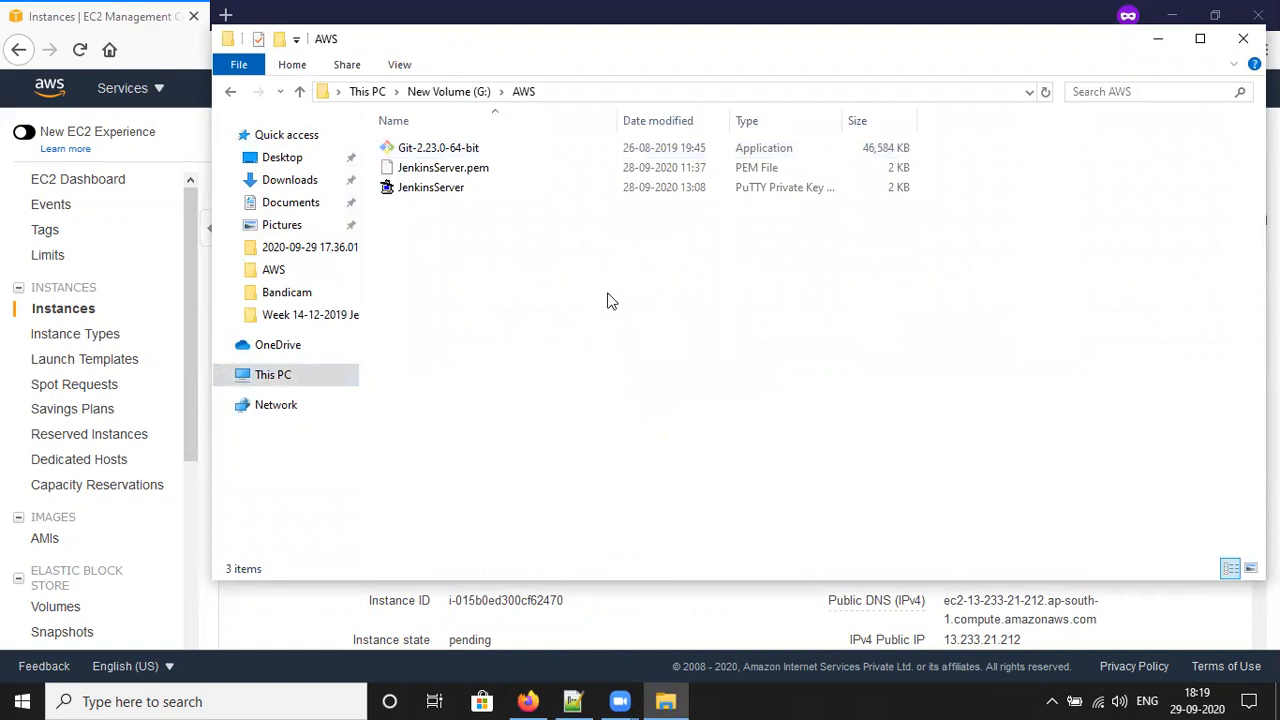
right_click(611, 301)
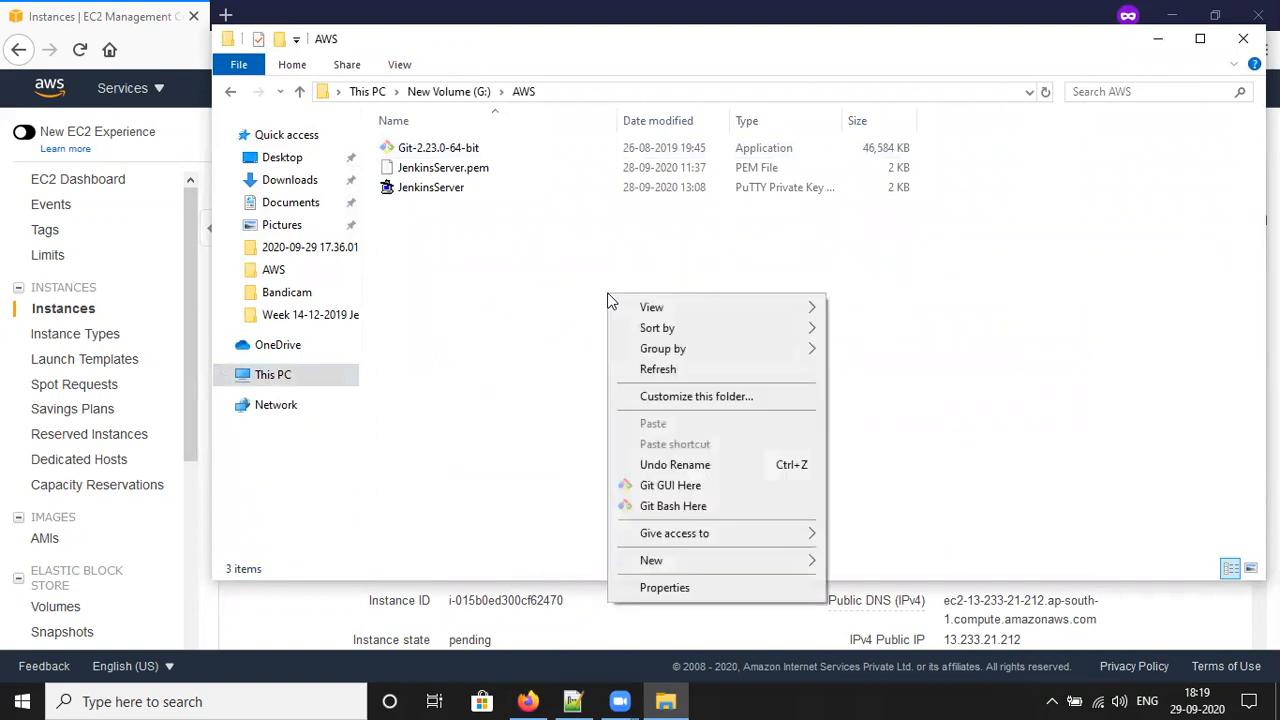
click(725, 512)
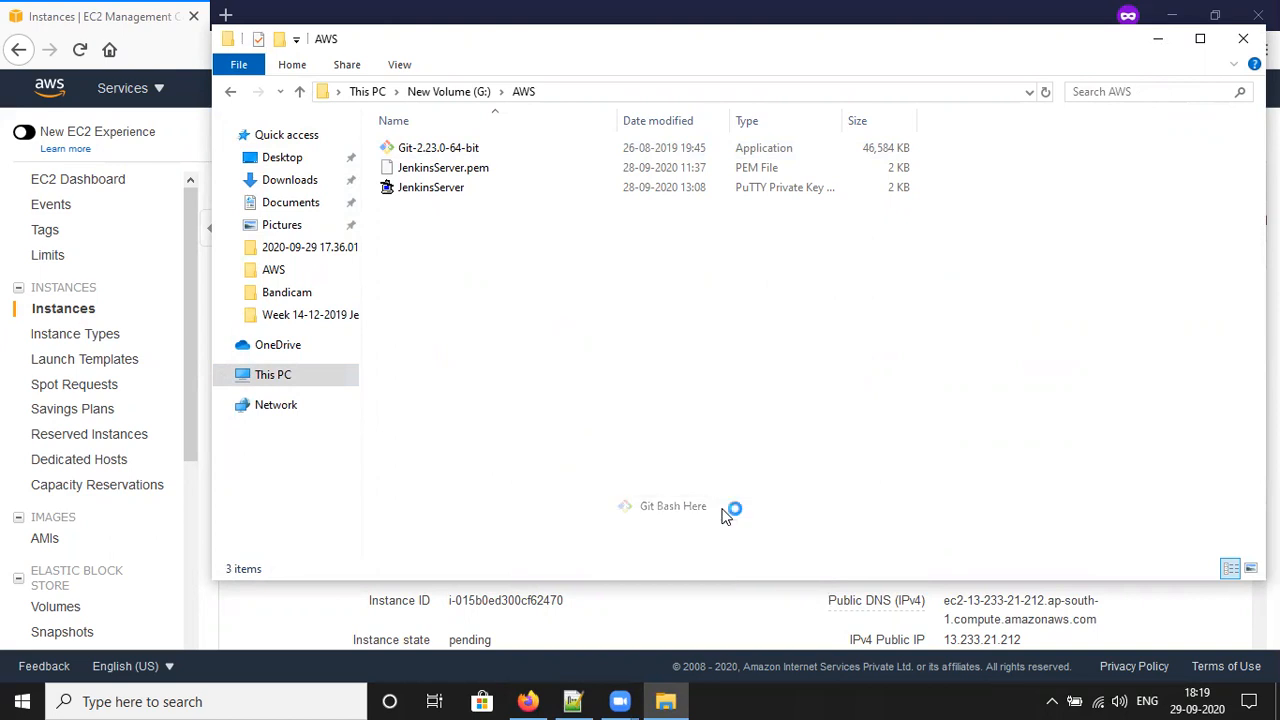